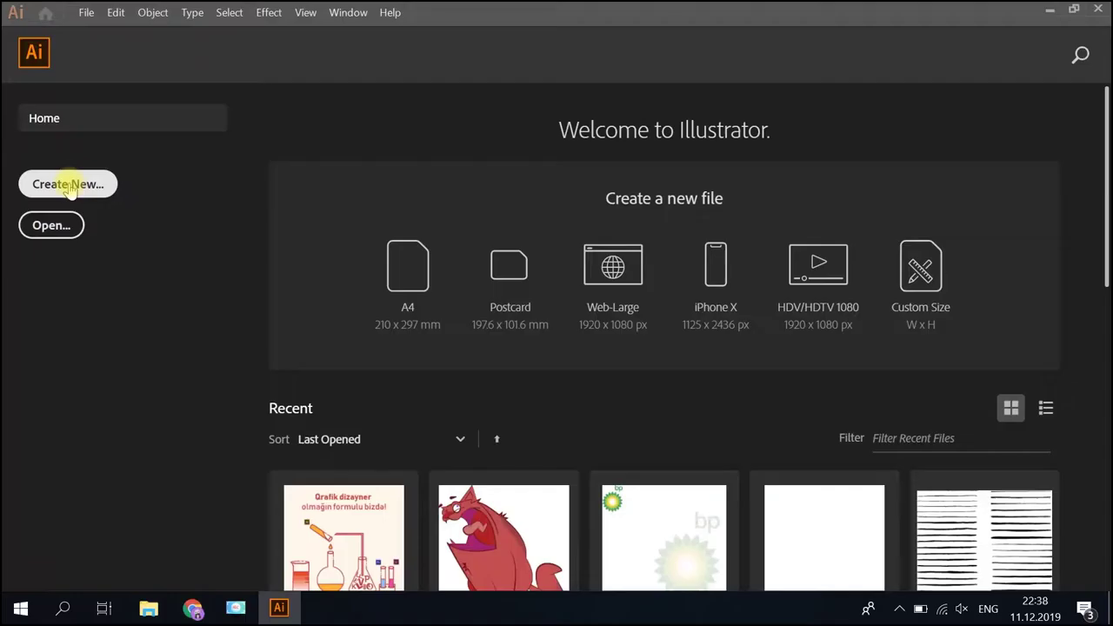
# Create a new Web-Large 1920 x 1080 px document from the Home screen
pyautogui.click(75, 182)
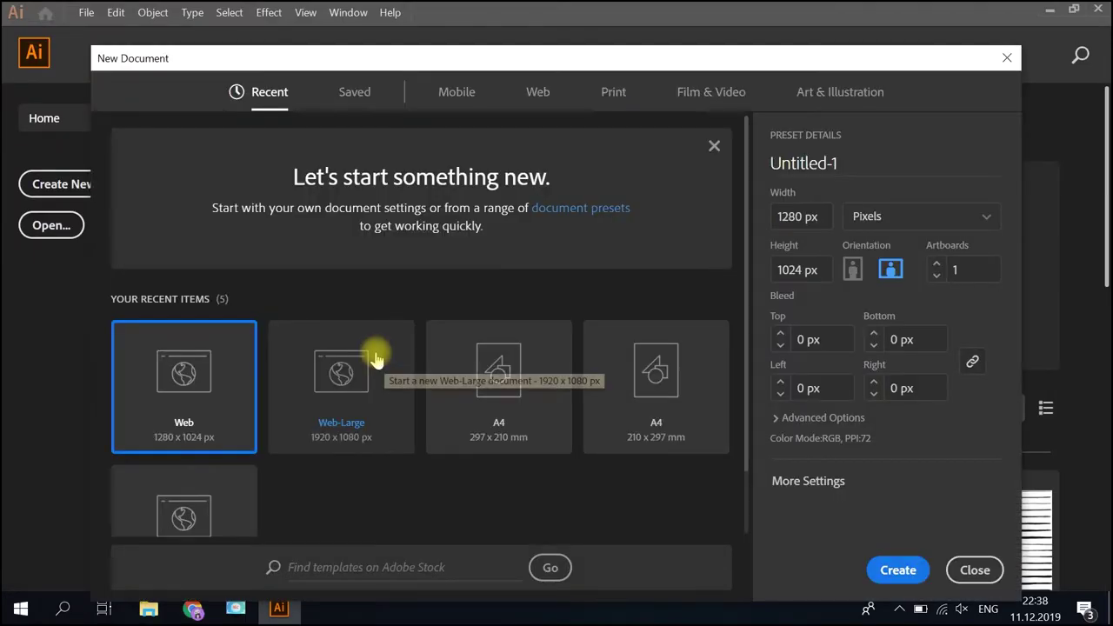
pyautogui.click(360, 382)
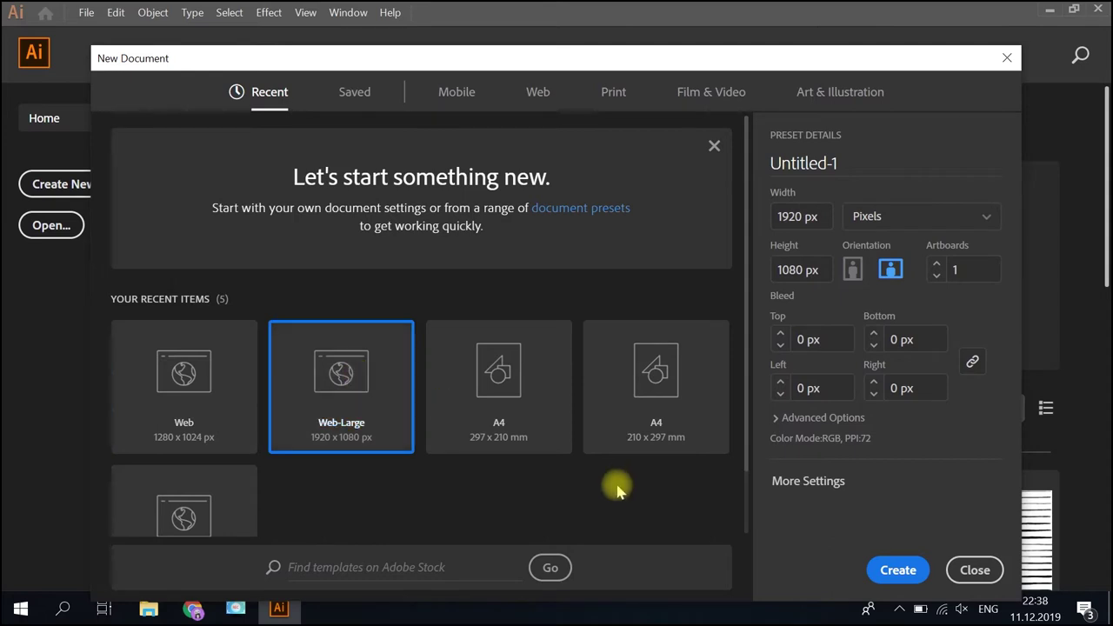
pyautogui.click(898, 571)
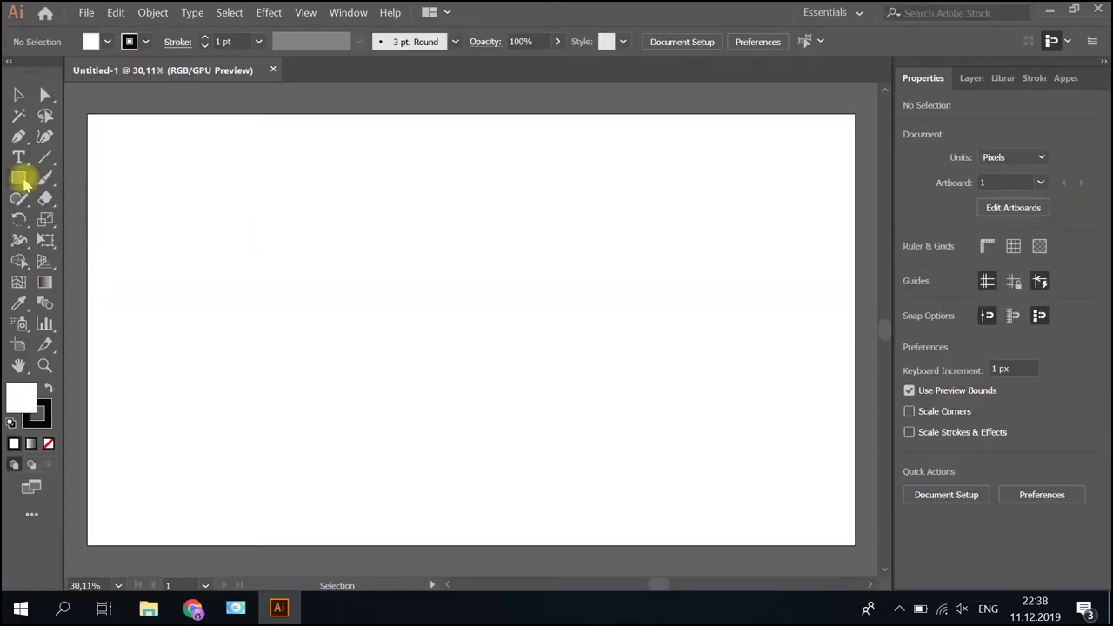
# Draw a small circle near the page centre with the Ellipse tool
pyautogui.click(18, 181)
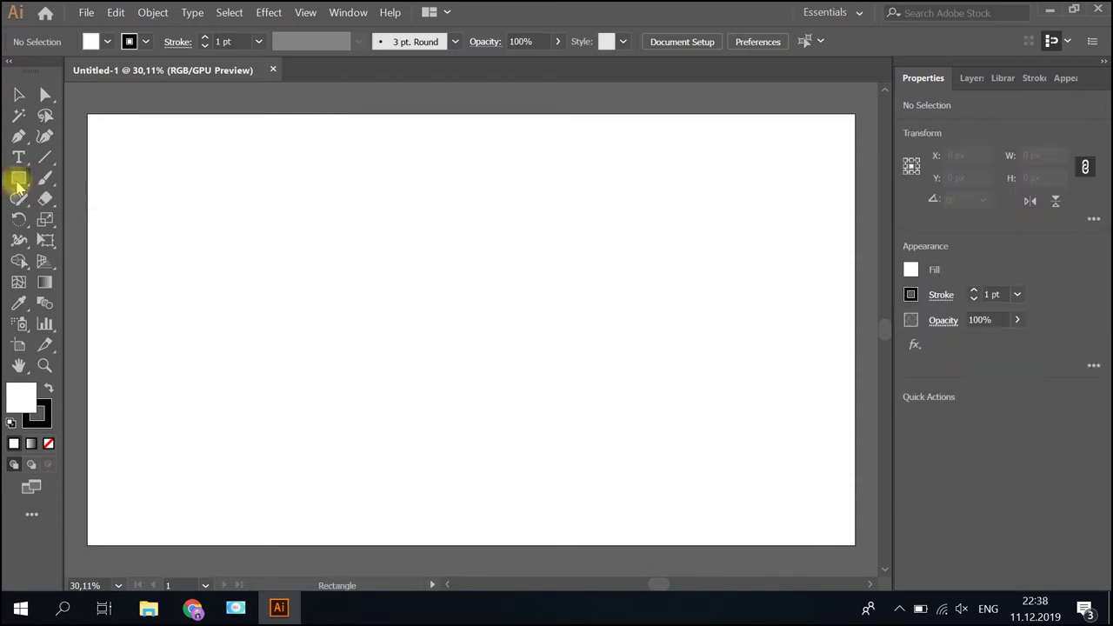
pyautogui.rightClick(19, 181)
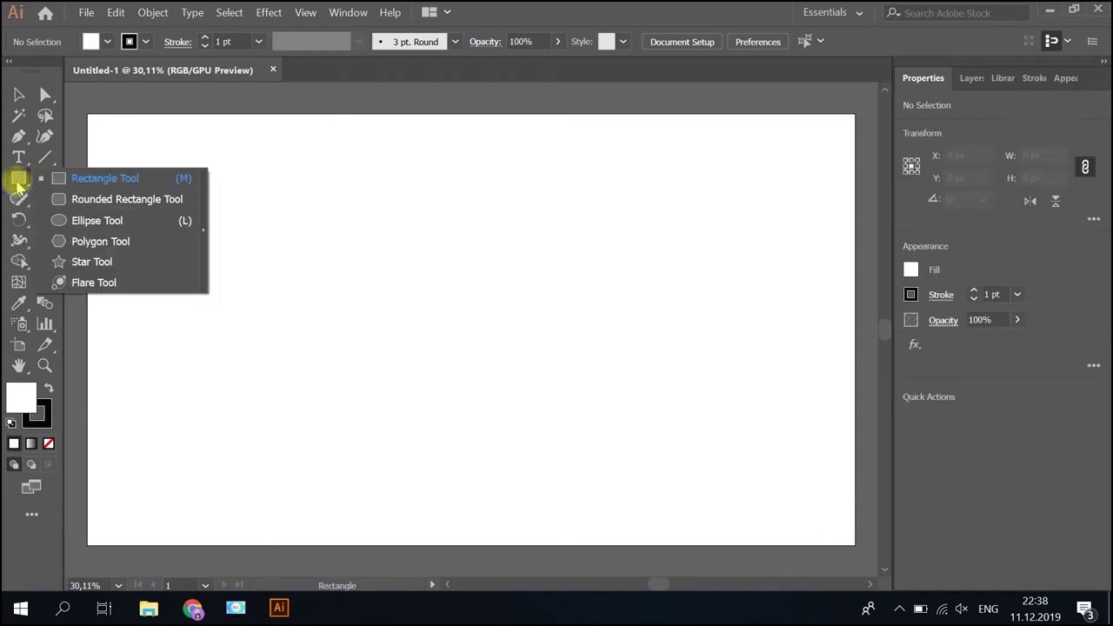
pyautogui.click(97, 221)
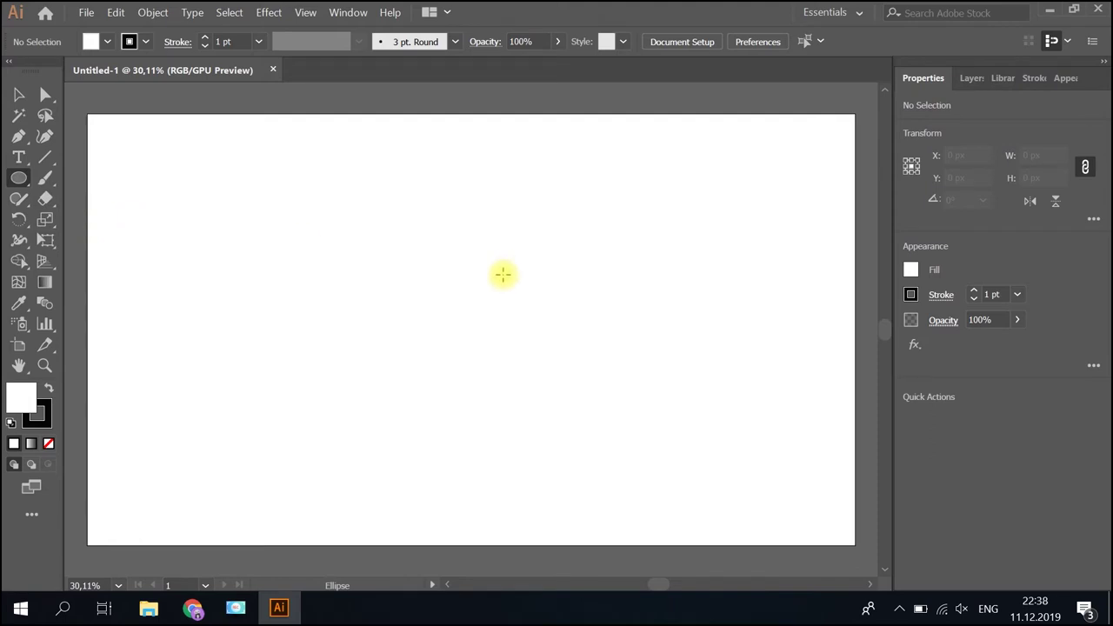
pyautogui.moveTo(503, 275); pyautogui.dragTo(523, 316)
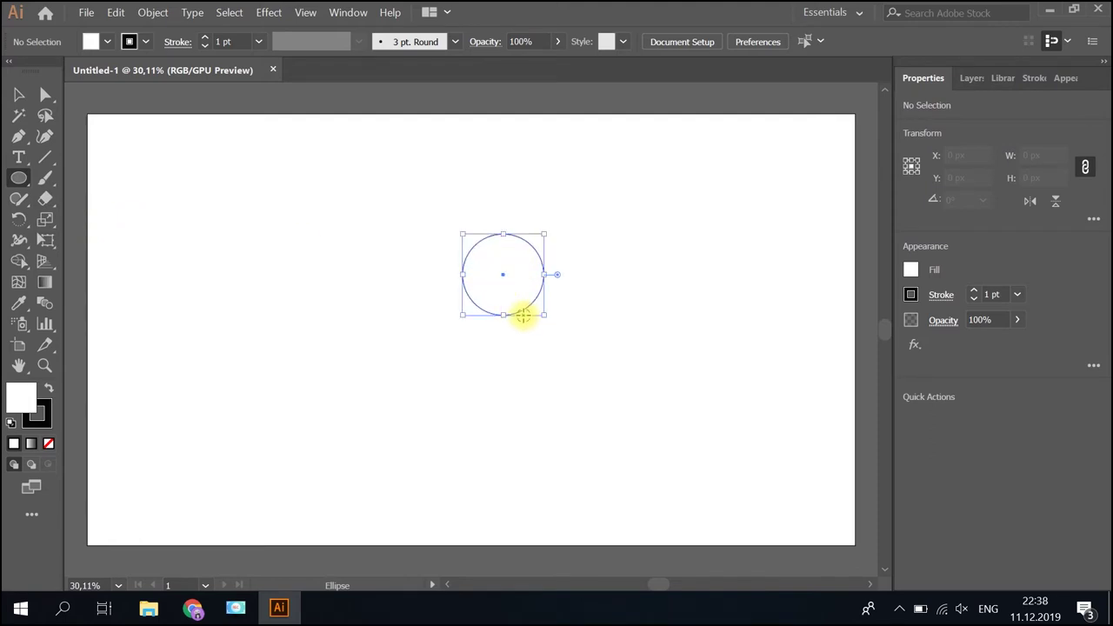
# Give the circle no stroke and a solid green fill
pyautogui.click(144, 44)
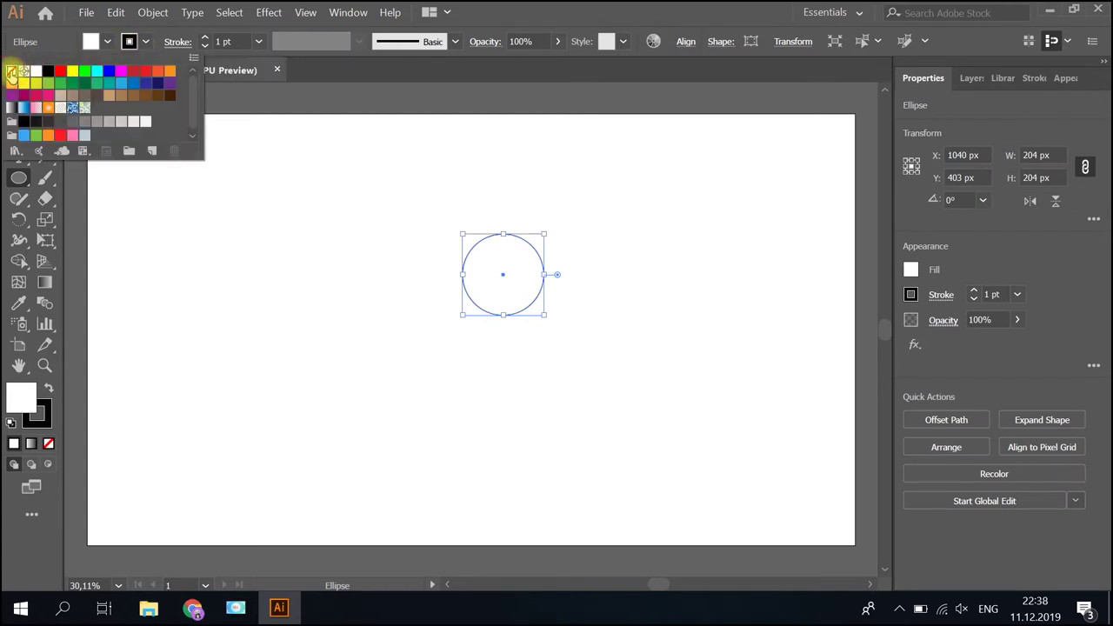
pyautogui.click(10, 73)
pyautogui.click(108, 45)
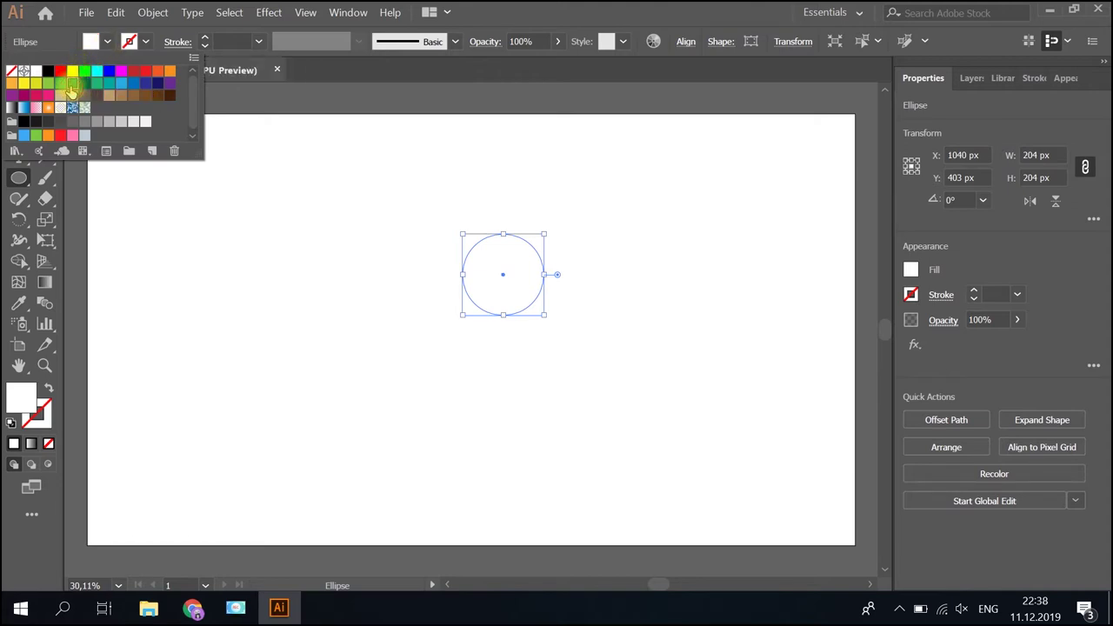
pyautogui.click(72, 83)
pyautogui.click(396, 219)
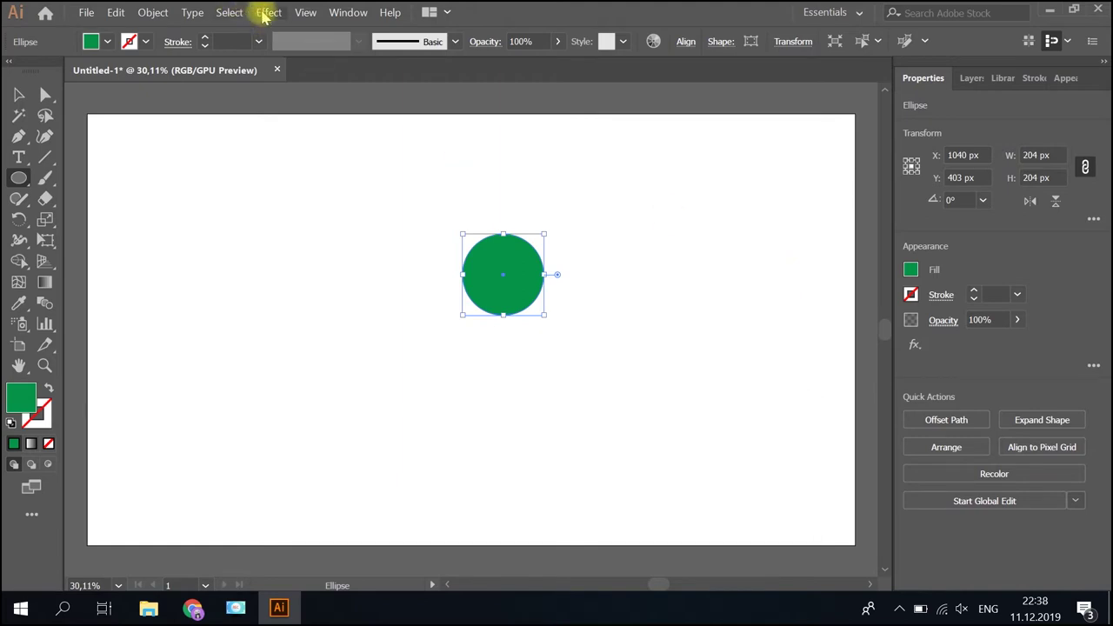
# Apply 3D Revolve with 30 pt offset, rotated to -91°/-62°/3° so the torus faces sideways
pyautogui.click(267, 14)
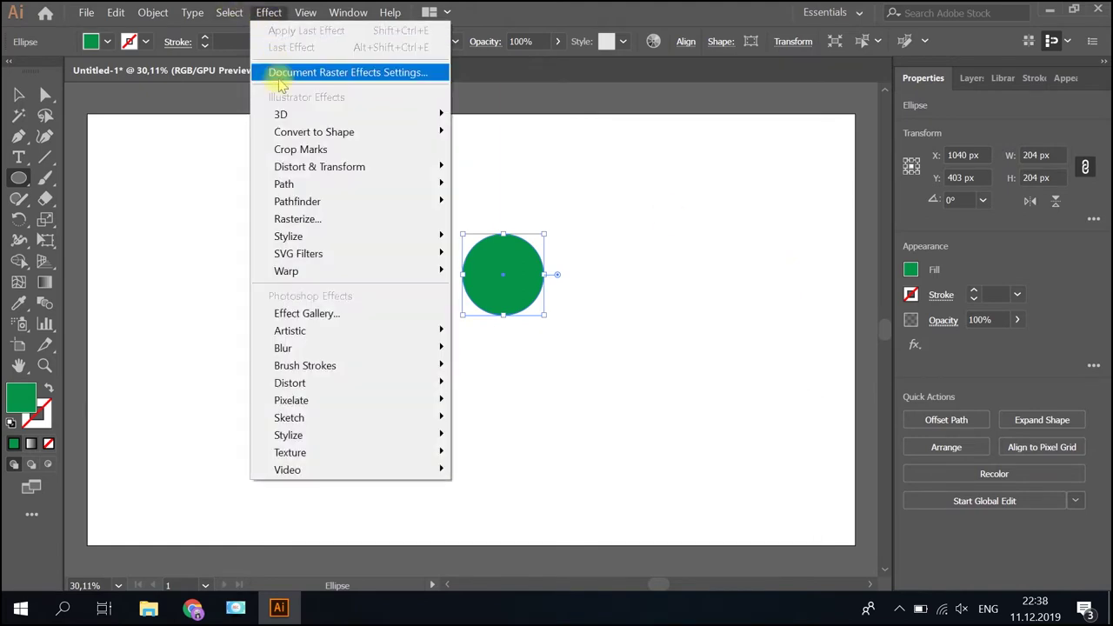
pyautogui.moveTo(281, 114)
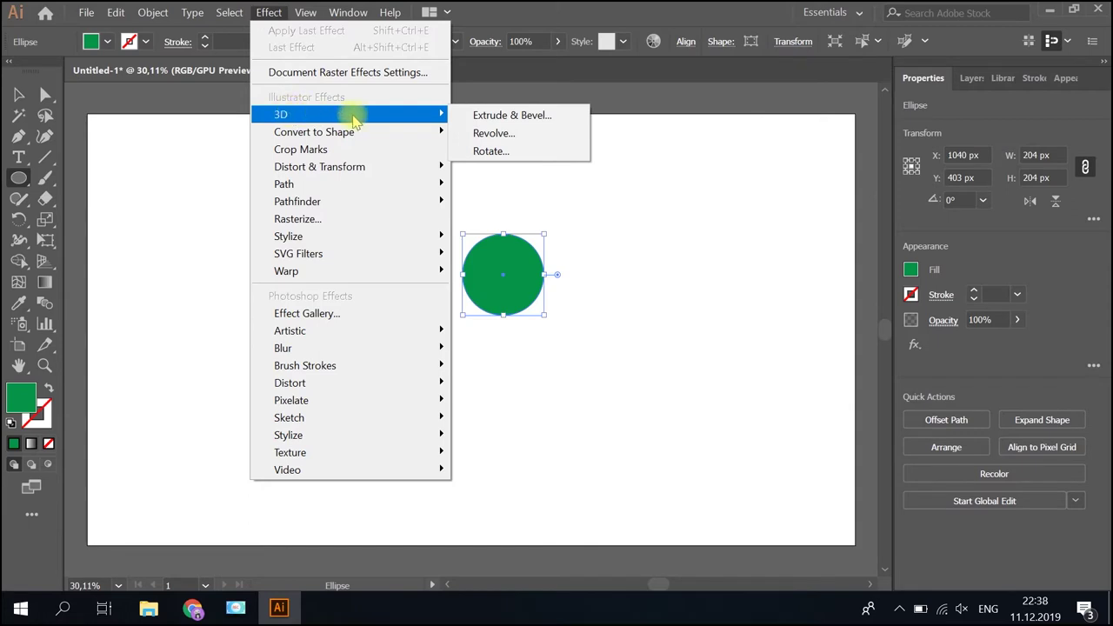
pyautogui.click(494, 135)
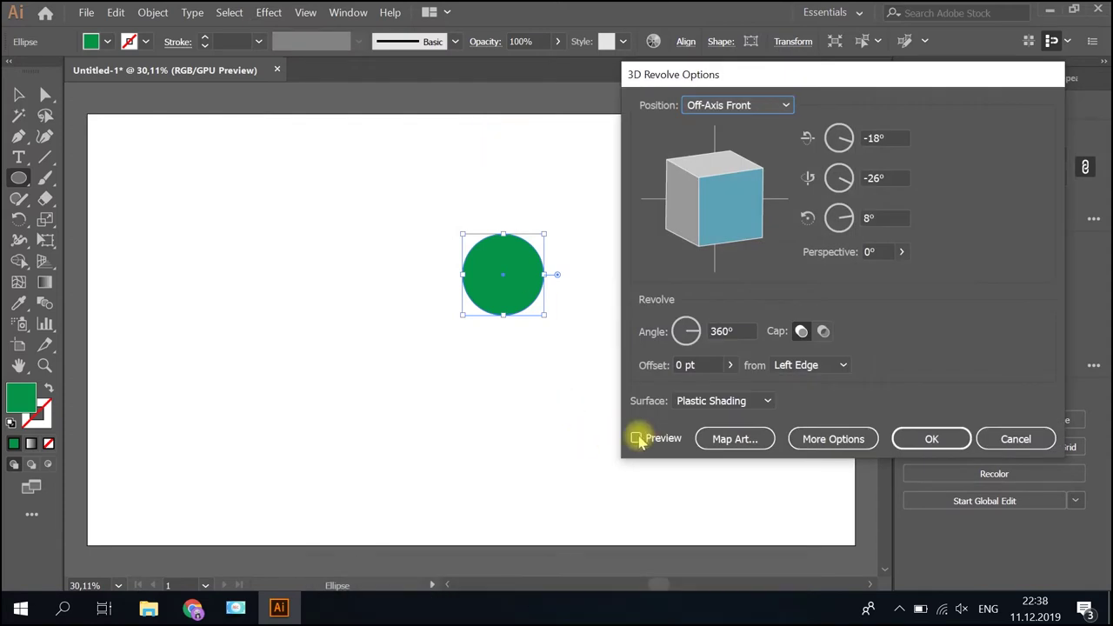
pyautogui.click(637, 438)
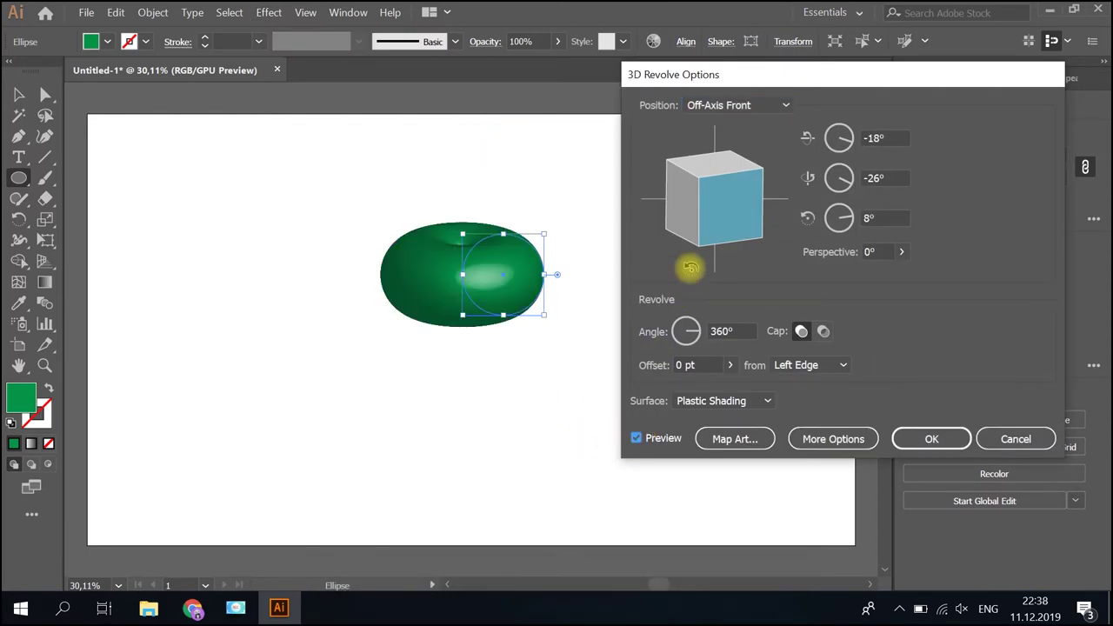
pyautogui.moveTo(746, 175); pyautogui.dragTo(745, 217)
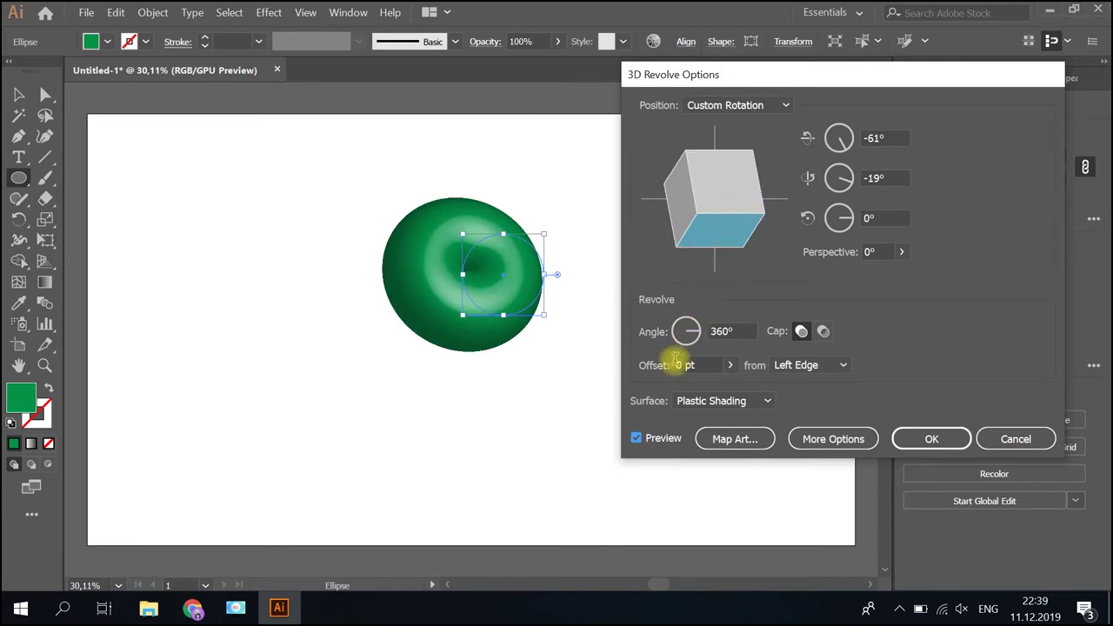
pyautogui.doubleClick(676, 366)
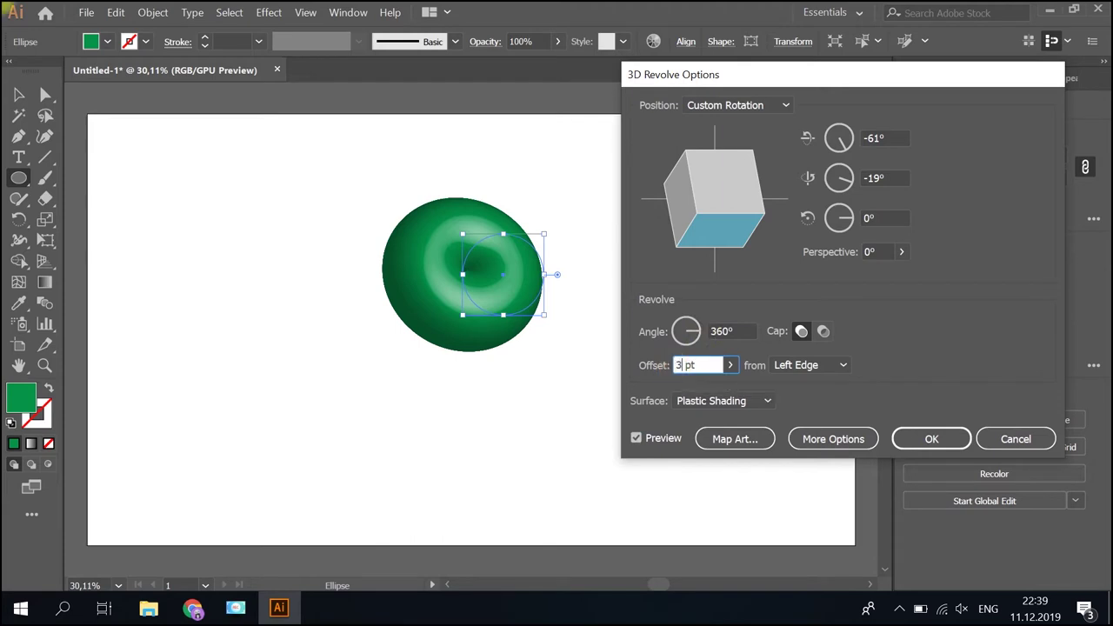
pyautogui.write('30')
pyautogui.click(637, 439)
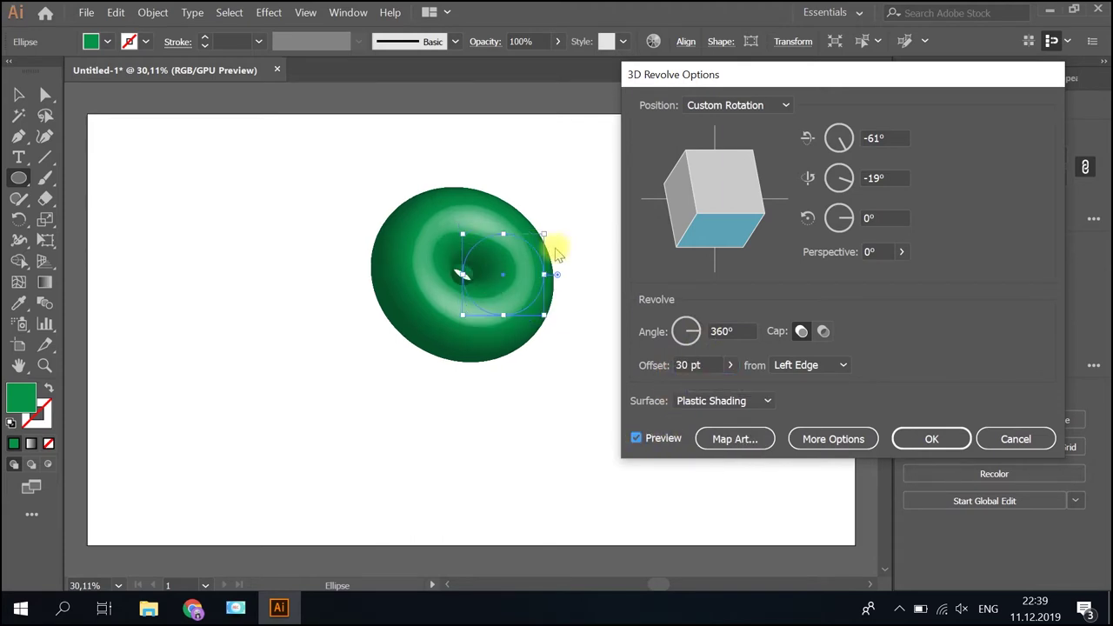
pyautogui.moveTo(687, 197)
pyautogui.mouseDown()
pyautogui.moveTo(765, 203)
pyautogui.moveTo(751, 229)
pyautogui.moveTo(753, 141)
pyautogui.moveTo(763, 157)
pyautogui.mouseUp()
pyautogui.moveTo(723, 195)
pyautogui.mouseDown()
pyautogui.moveTo(708, 194)
pyautogui.moveTo(733, 199)
pyautogui.mouseUp()
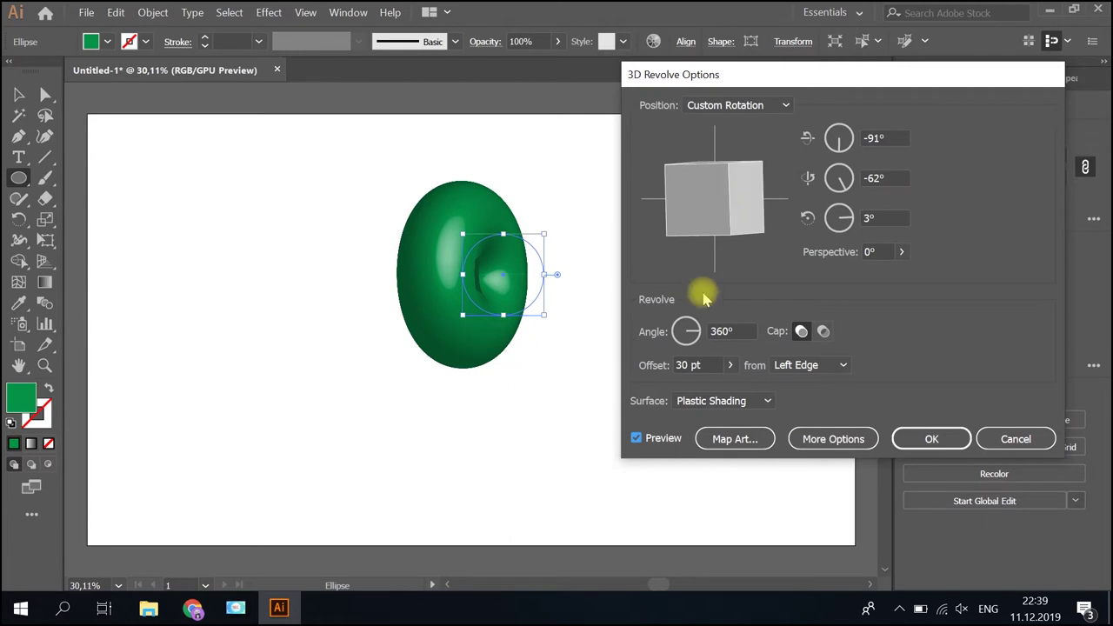
# Confirm the 3D Revolve and place a text insertion point left of the torus
pyautogui.click(929, 439)
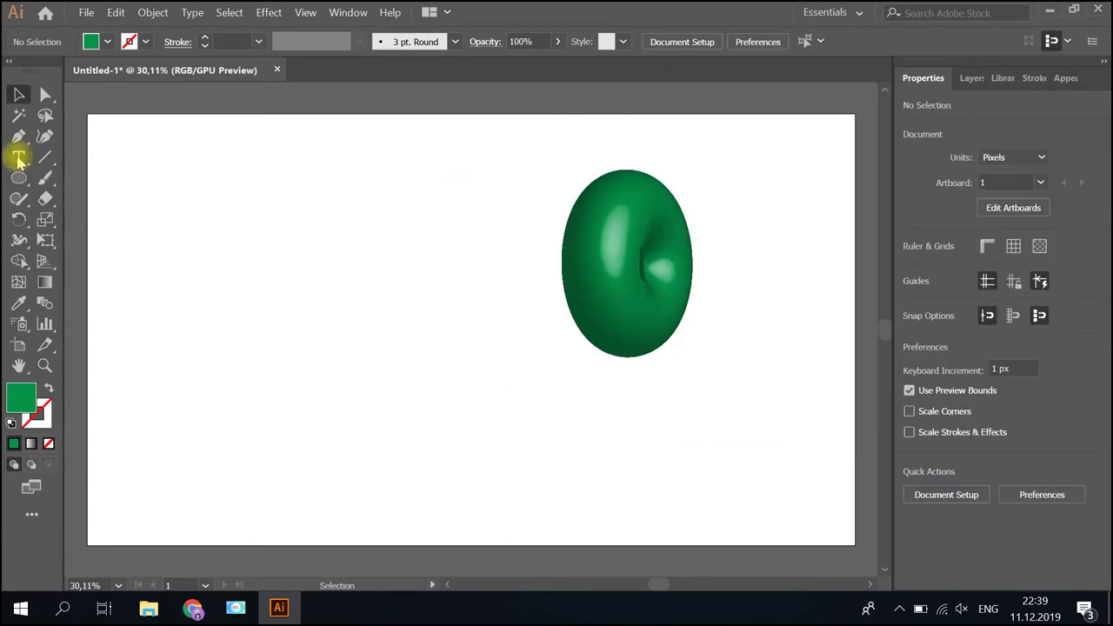
pyautogui.click(18, 156)
pyautogui.click(272, 230)
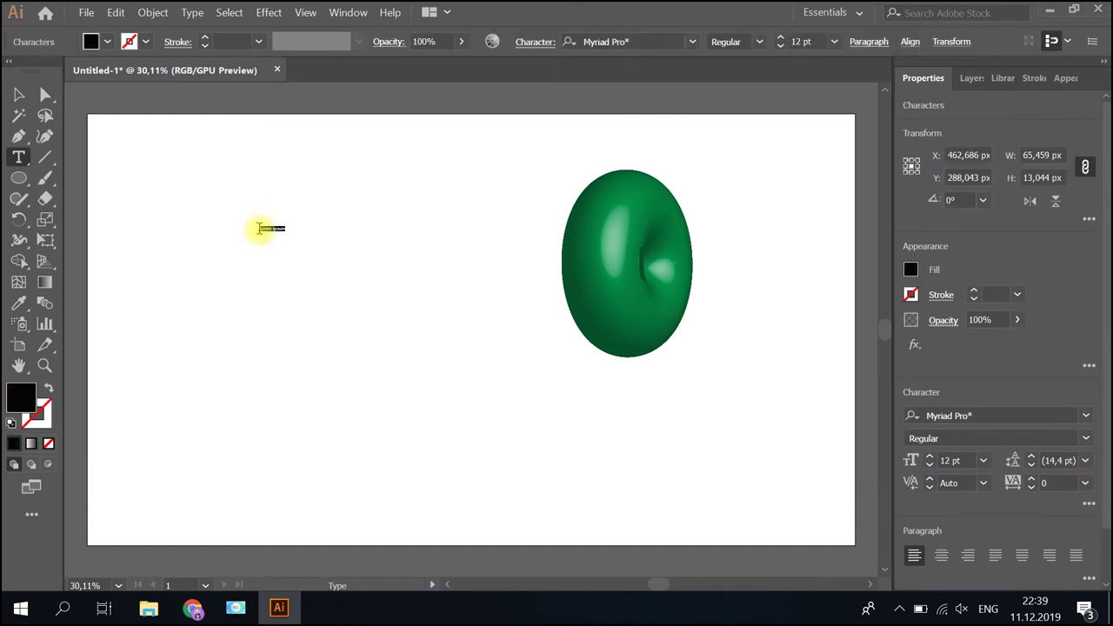
# Set the font to Bahnschrift 48 pt and type 'Get your own voice. Get your own voice.'
pyautogui.click(535, 42)
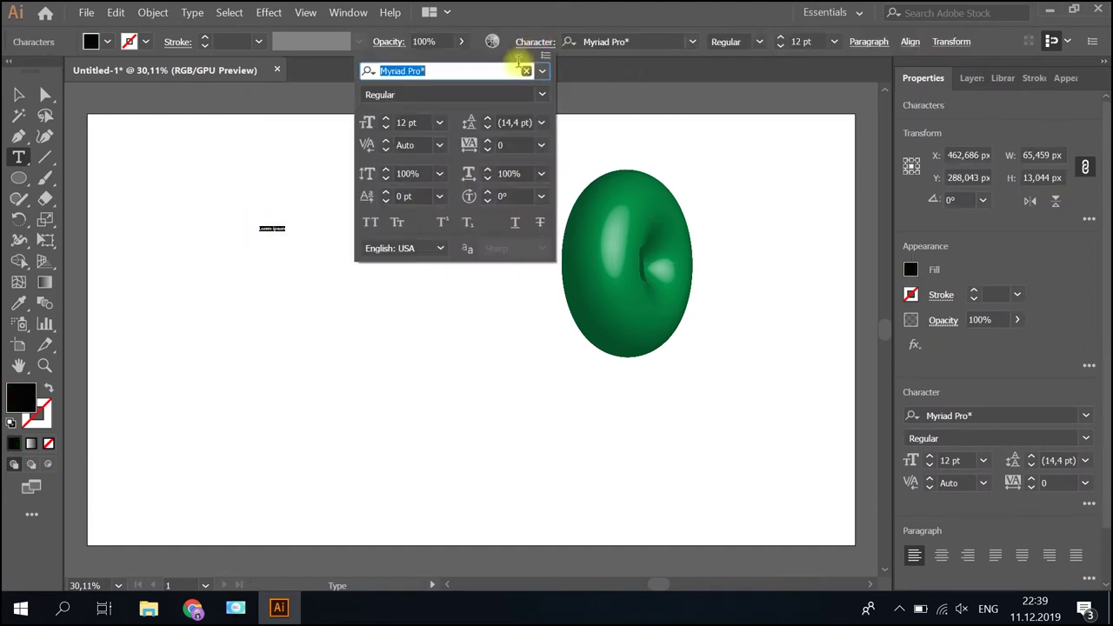
pyautogui.click(542, 71)
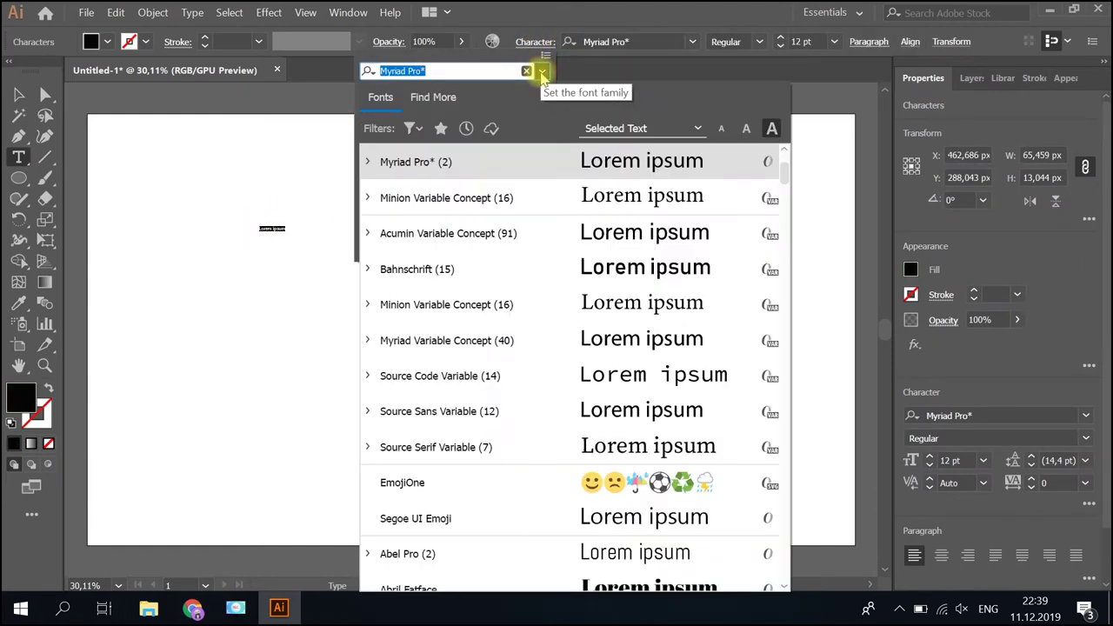
pyautogui.click(449, 271)
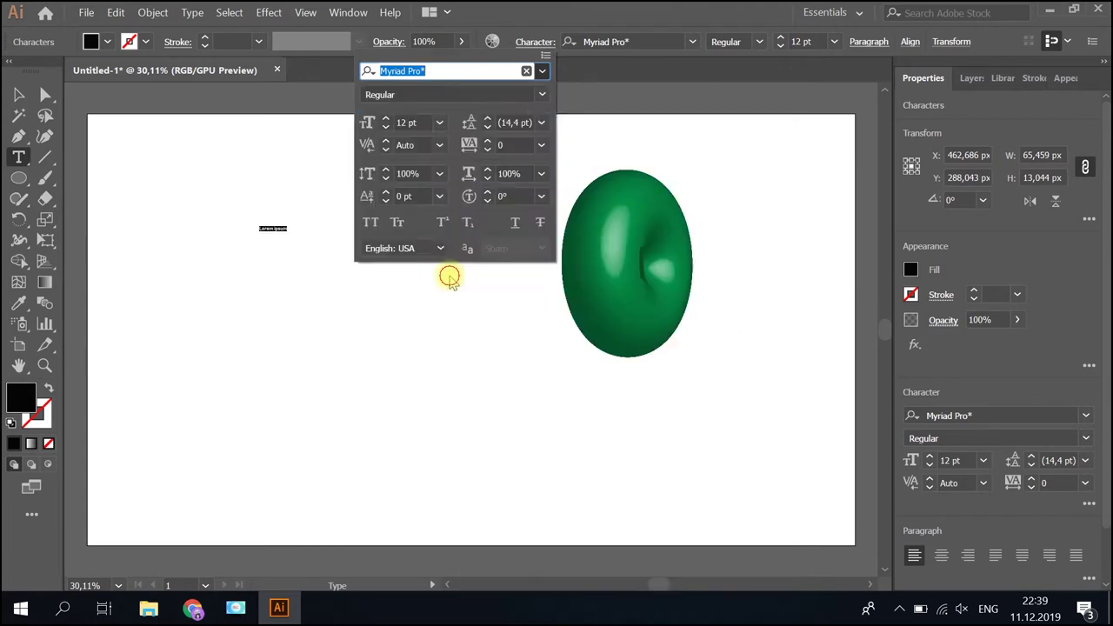
pyautogui.click(439, 125)
pyautogui.click(476, 398)
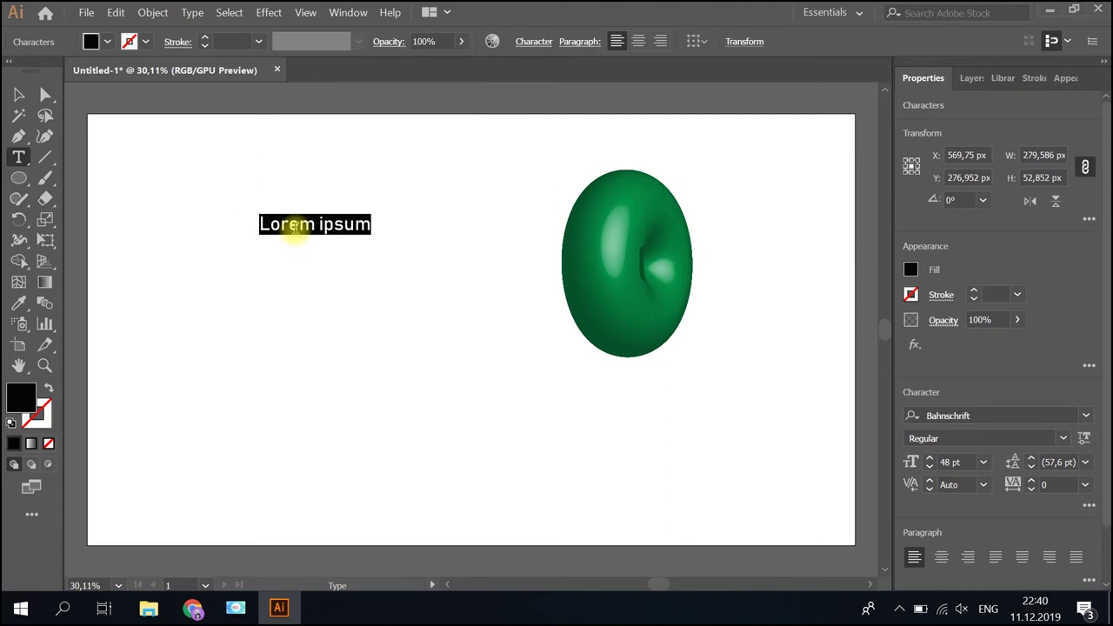
pyautogui.write('G')
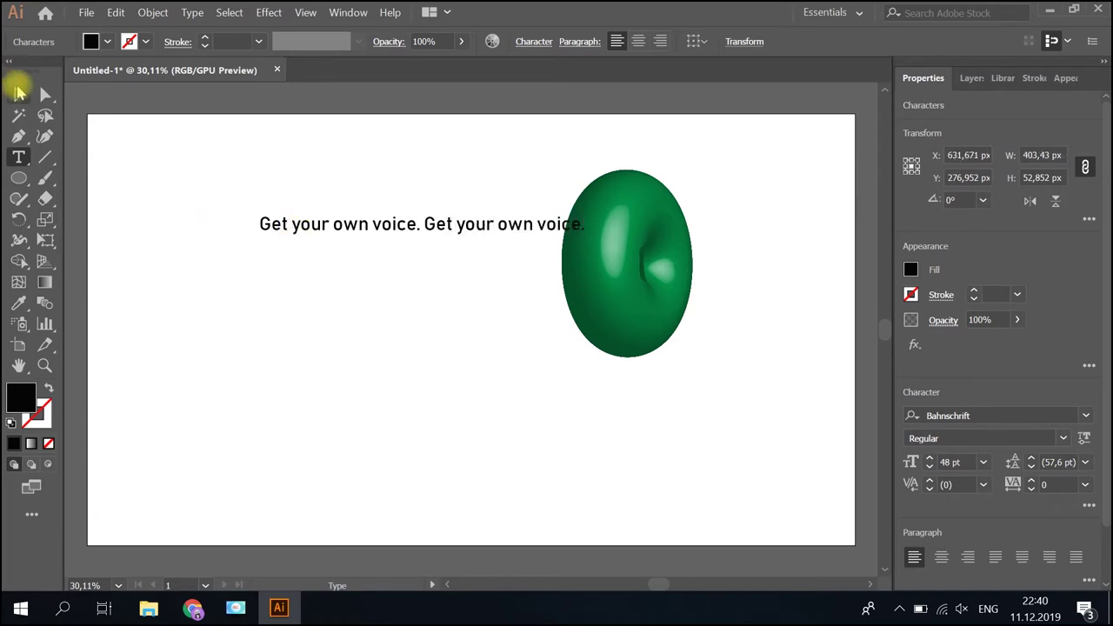
pyautogui.click(18, 94)
# Arrange four copies of the text line and distribute them evenly relative to the selection
pyautogui.moveTo(406, 228)
pyautogui.mouseDown()
pyautogui.moveTo(287, 229)
pyautogui.moveTo(286, 301)
pyautogui.mouseUp()
pyautogui.moveTo(182, 181); pyautogui.dragTo(376, 335)
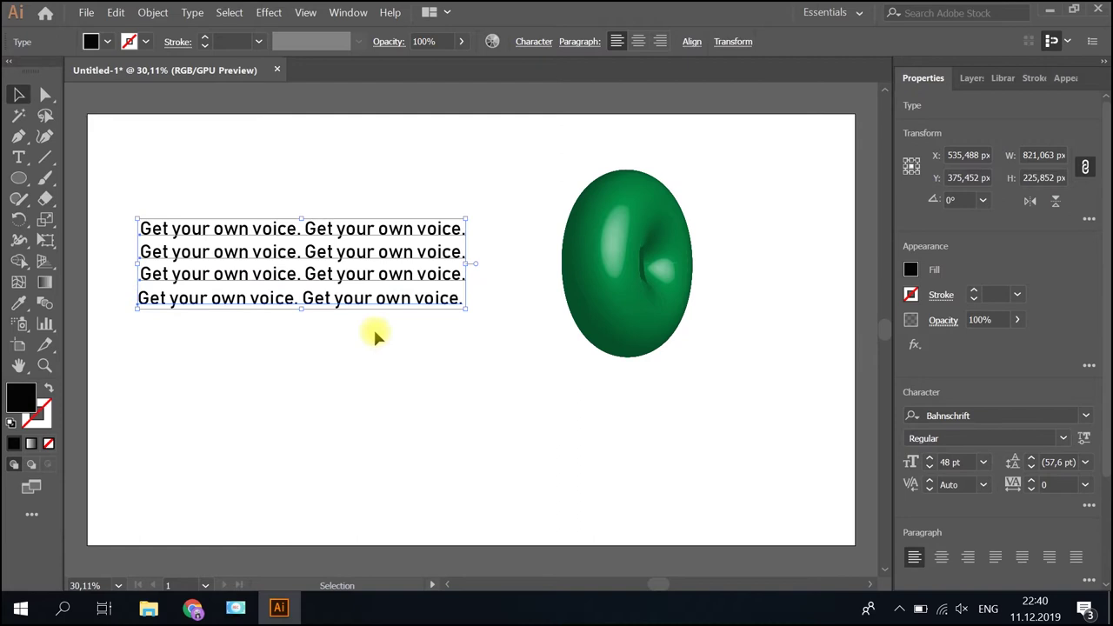
pyautogui.click(692, 42)
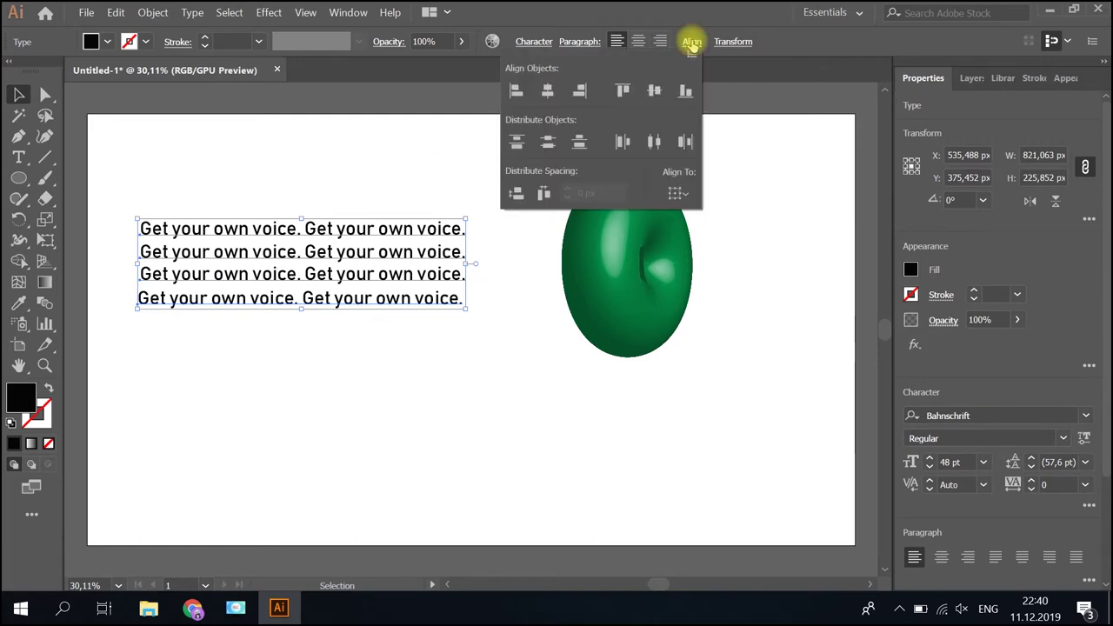
pyautogui.click(685, 193)
pyautogui.click(716, 214)
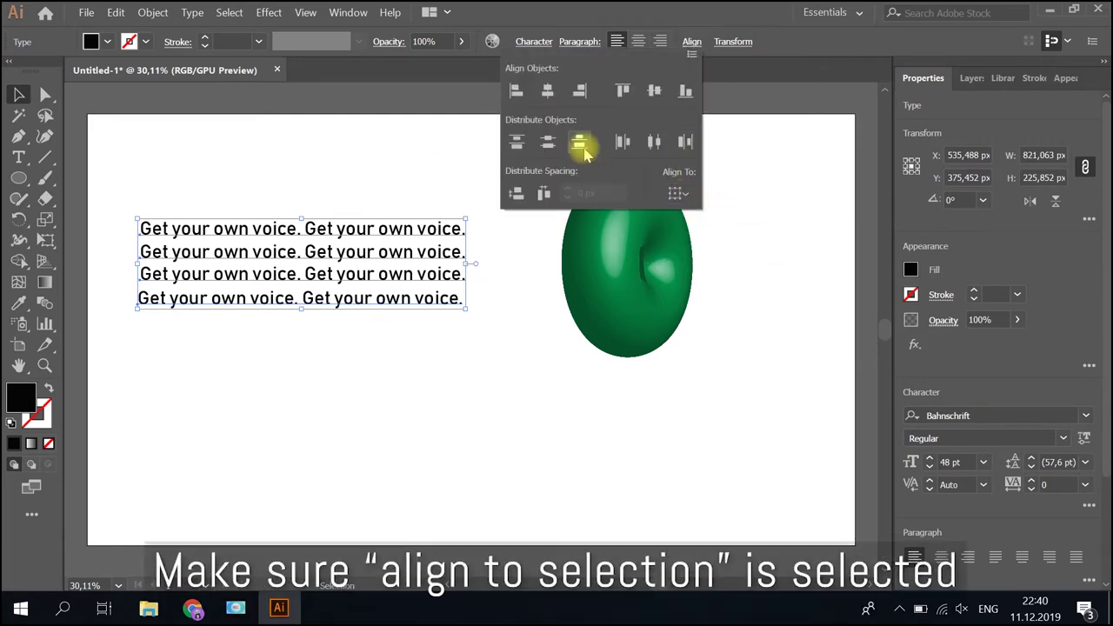
pyautogui.click(550, 146)
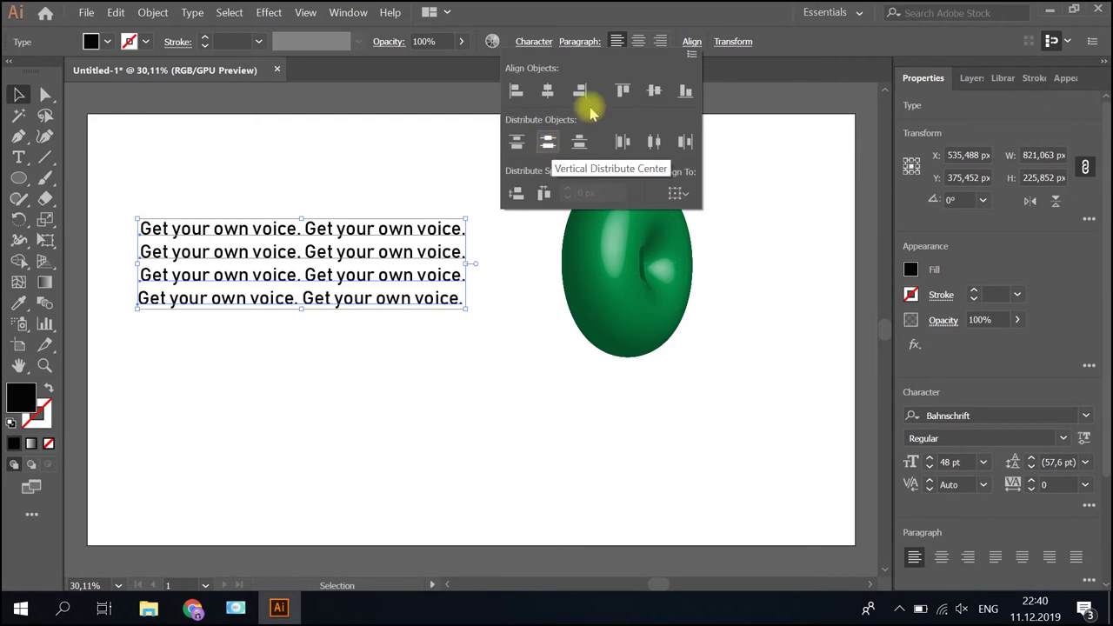
# Save the text block as a new symbol named 'text' in a floating Symbols panel
pyautogui.click(350, 14)
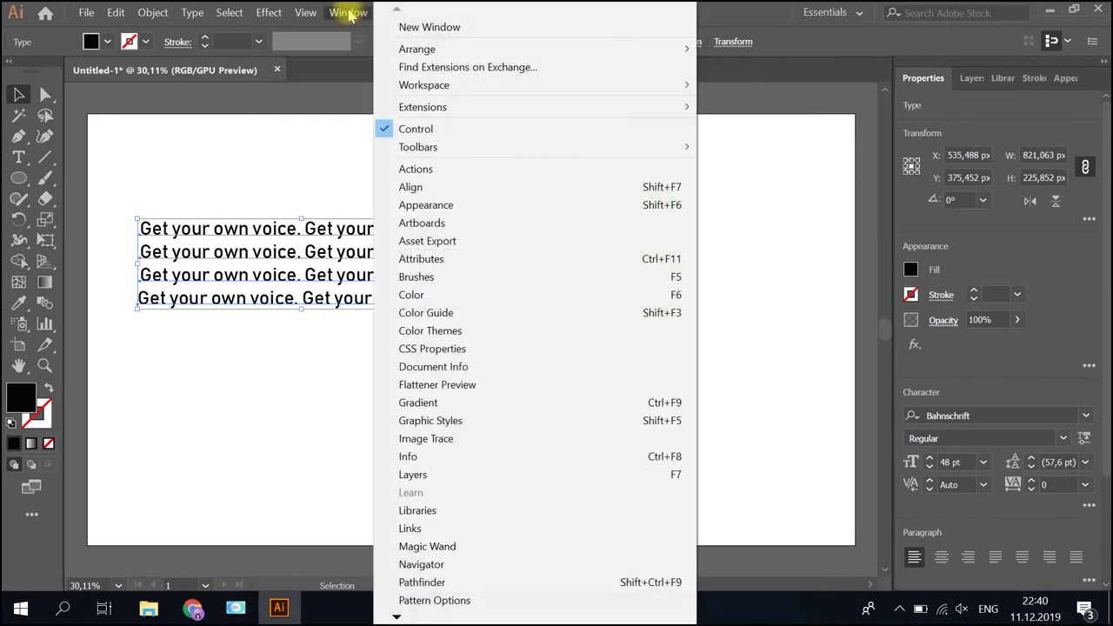
pyautogui.scroll(-4, 420, 518)
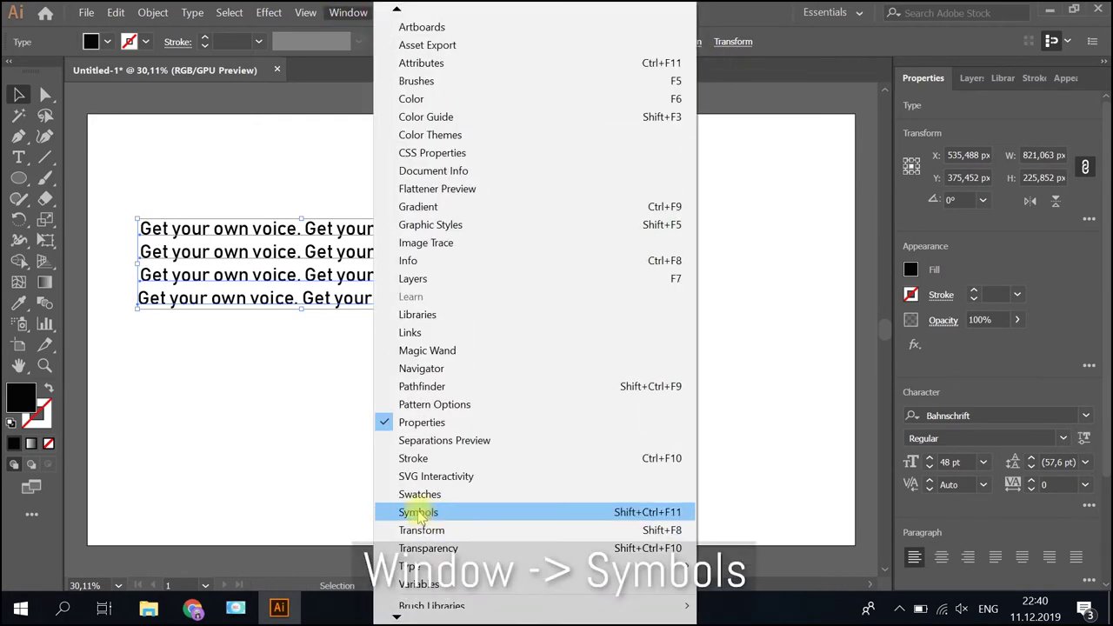
pyautogui.click(421, 514)
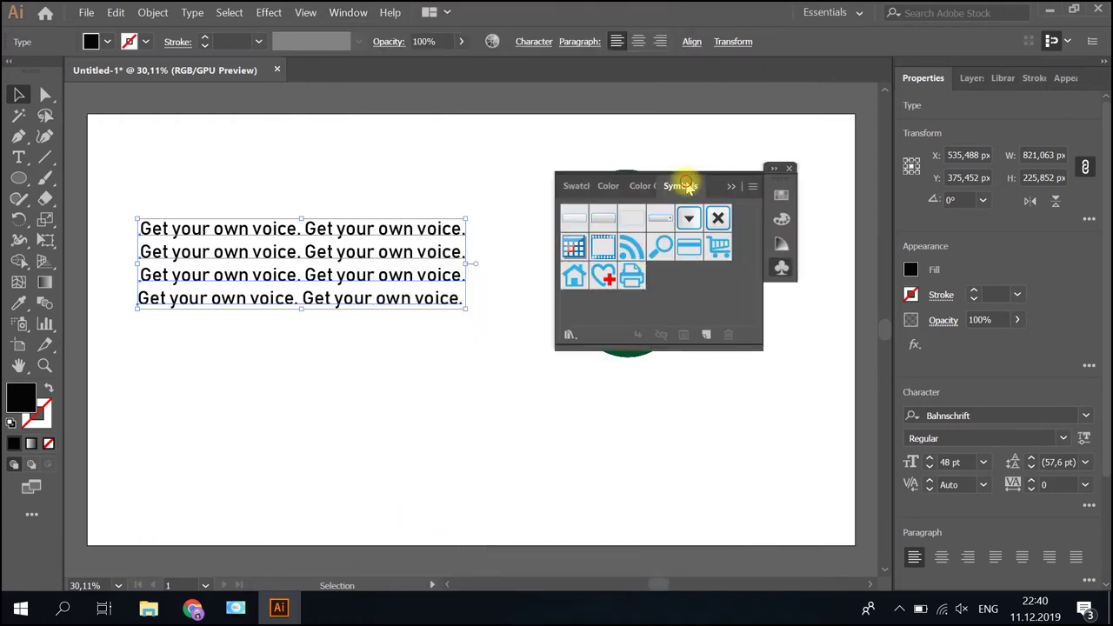
pyautogui.moveTo(688, 187); pyautogui.dragTo(525, 145)
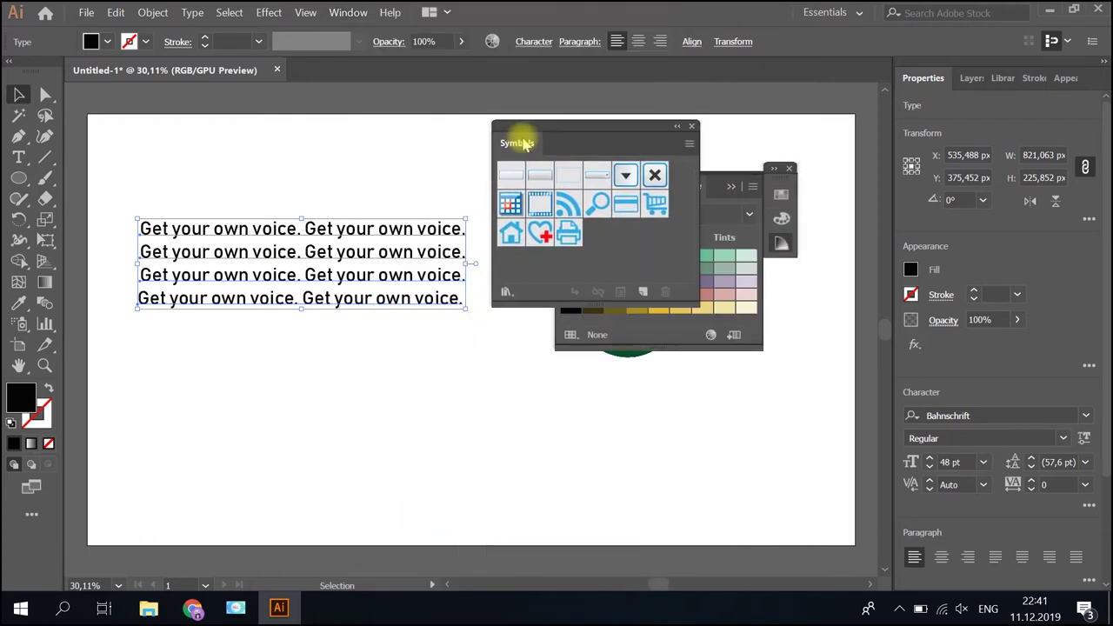
pyautogui.click(642, 291)
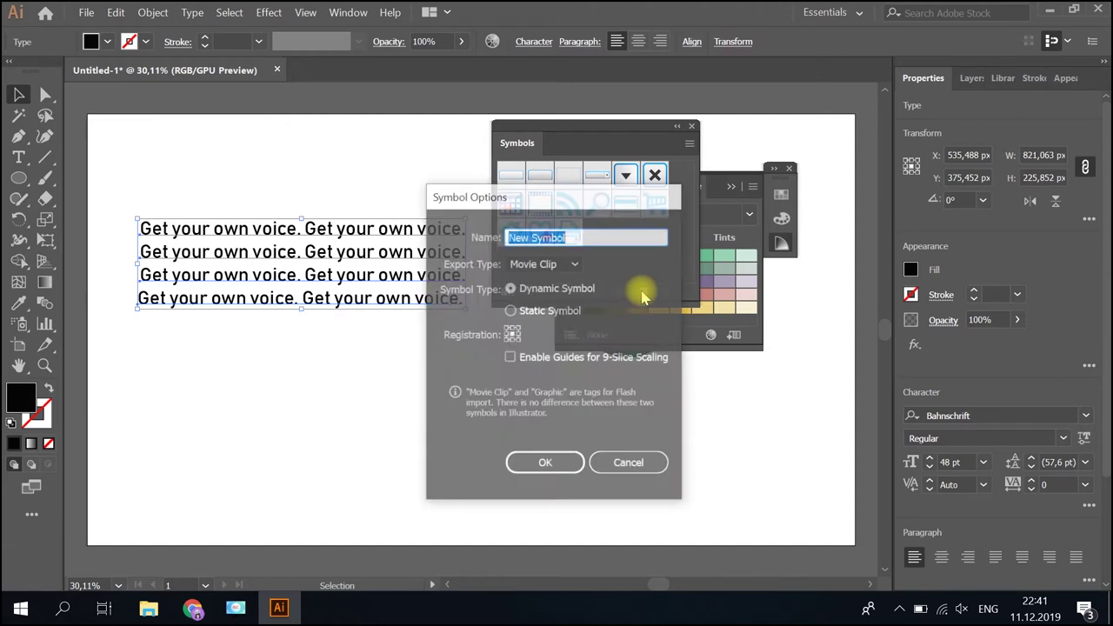
pyautogui.write('text')
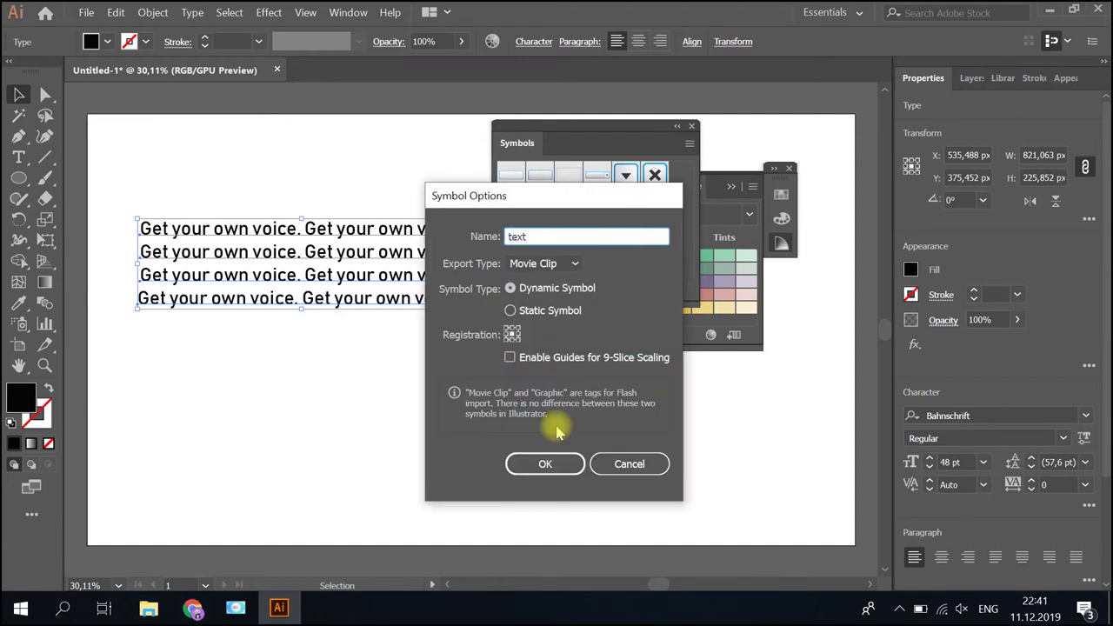
pyautogui.click(547, 463)
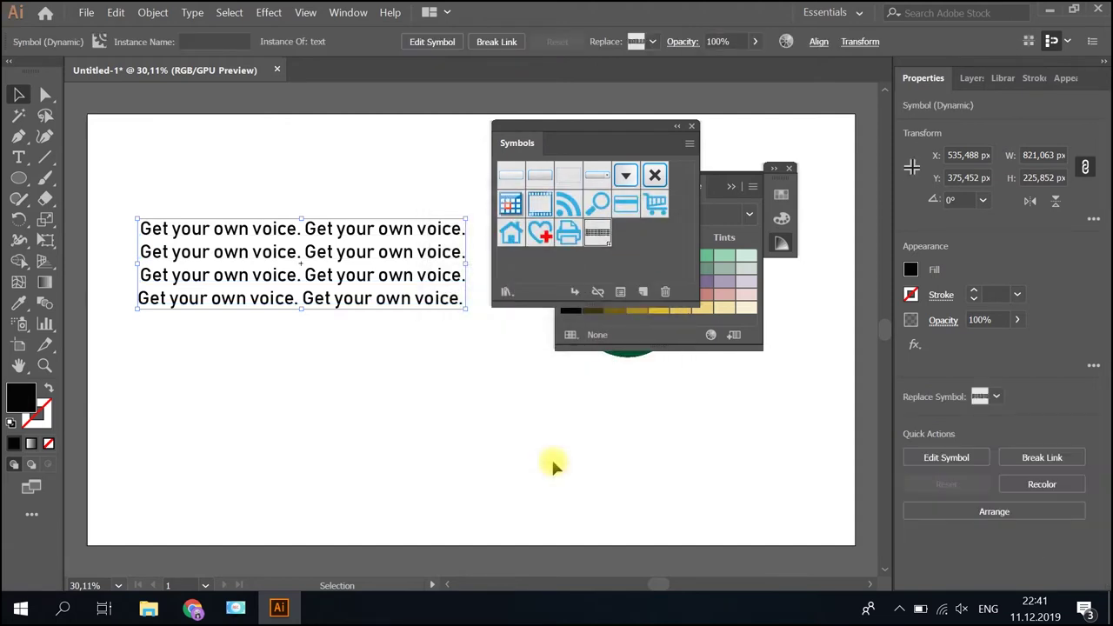
# Delete the text instance, move the torus left, and reopen its 3D Revolve with Preview on
pyautogui.press('Delete')
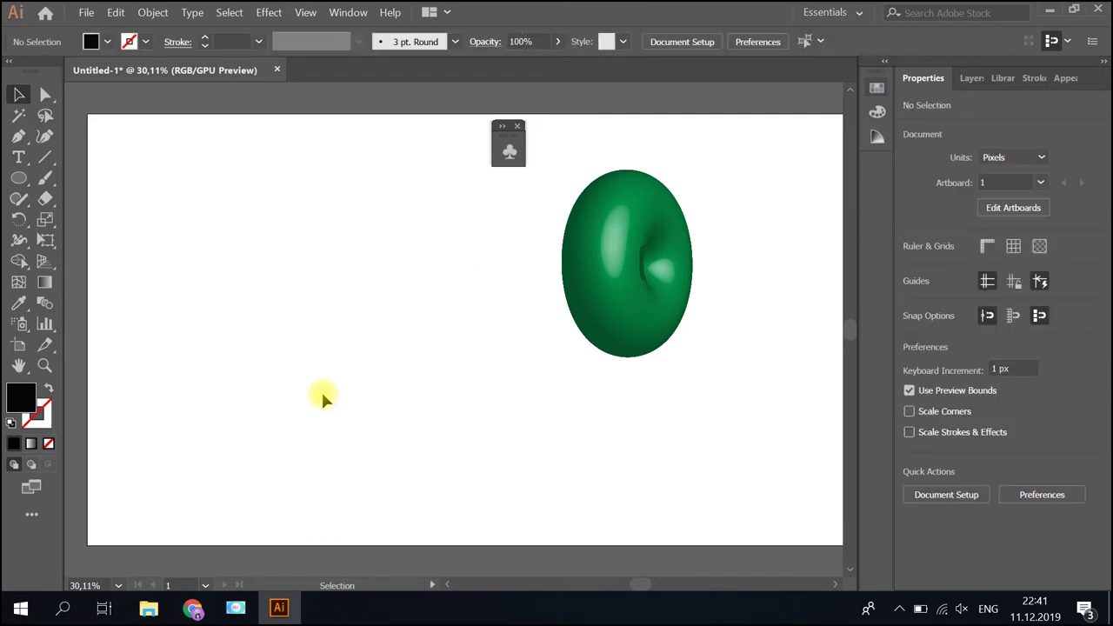
pyautogui.moveTo(617, 304); pyautogui.dragTo(481, 348)
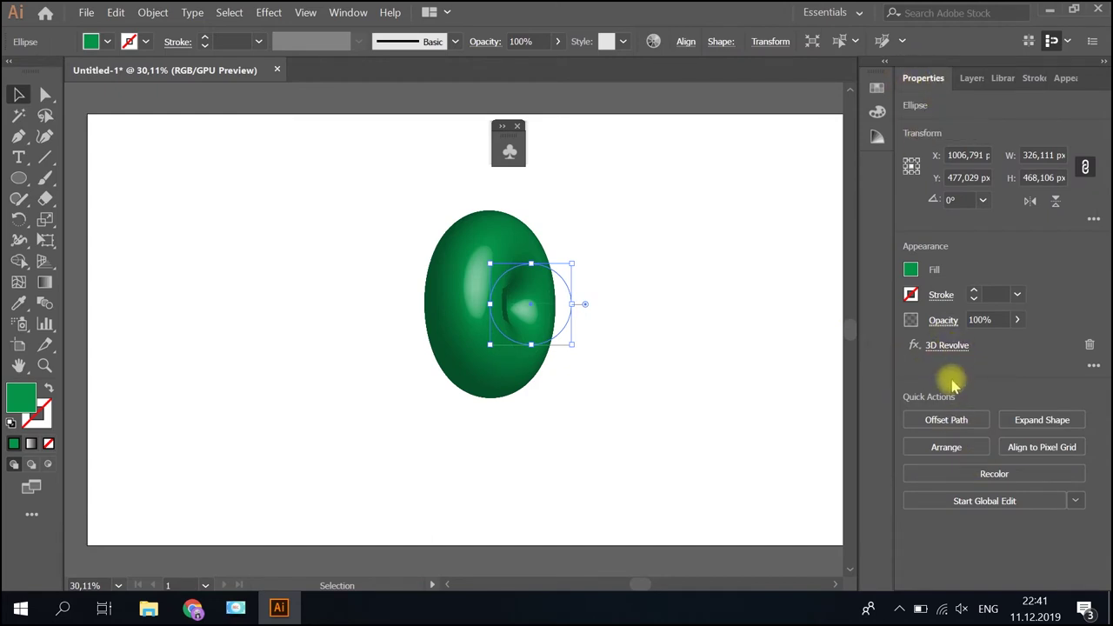
pyautogui.click(946, 346)
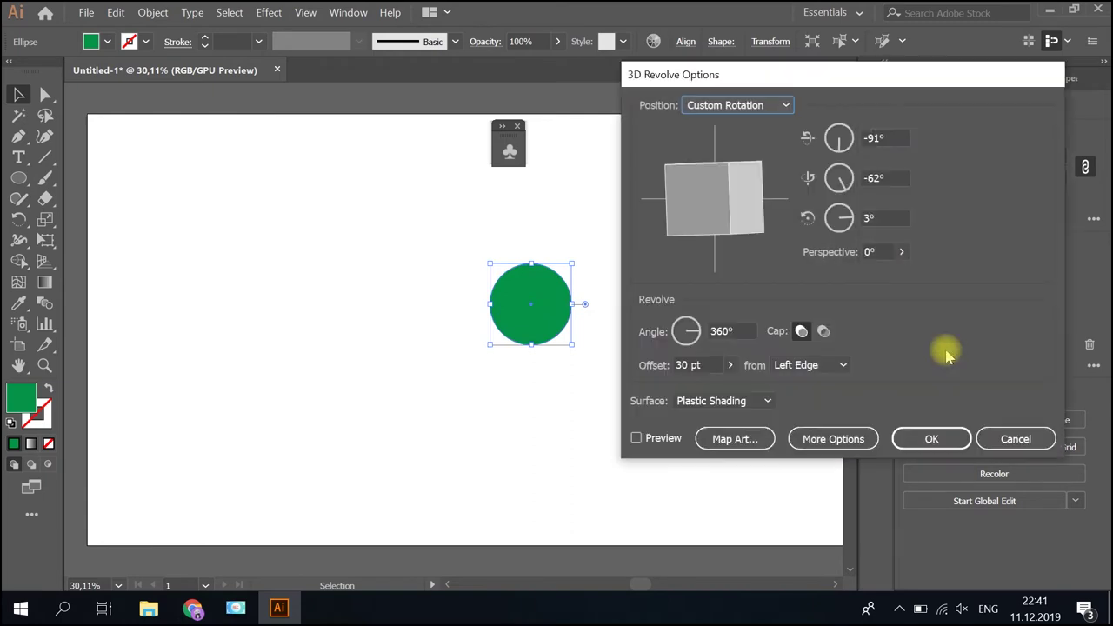
pyautogui.click(659, 440)
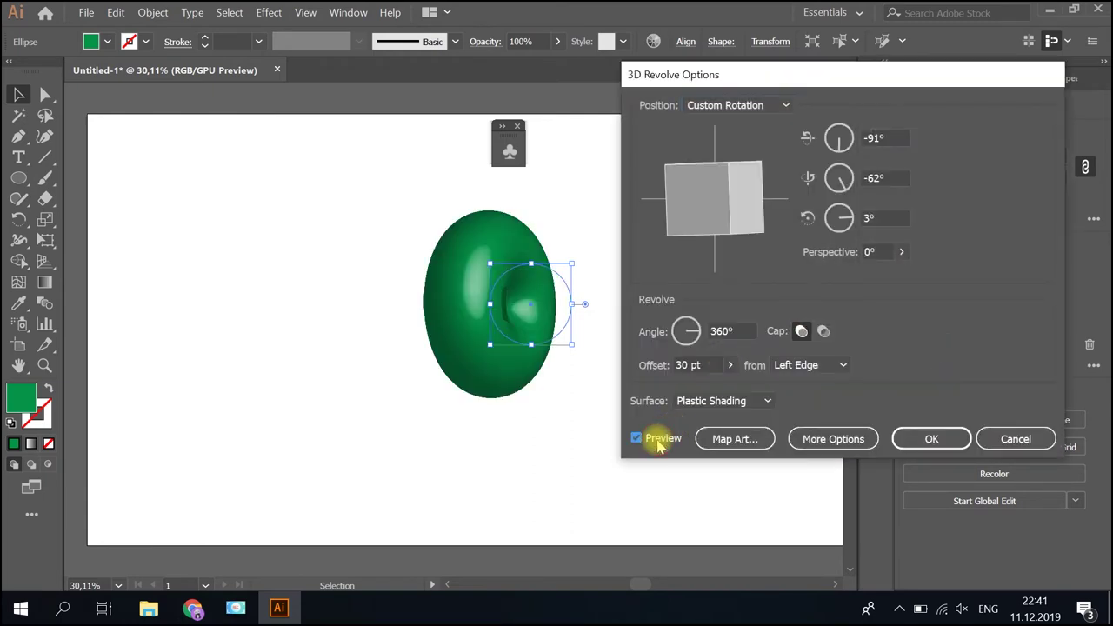
# In Map Art, choose the 'text' symbol to wrap onto the torus surface
pyautogui.click(733, 439)
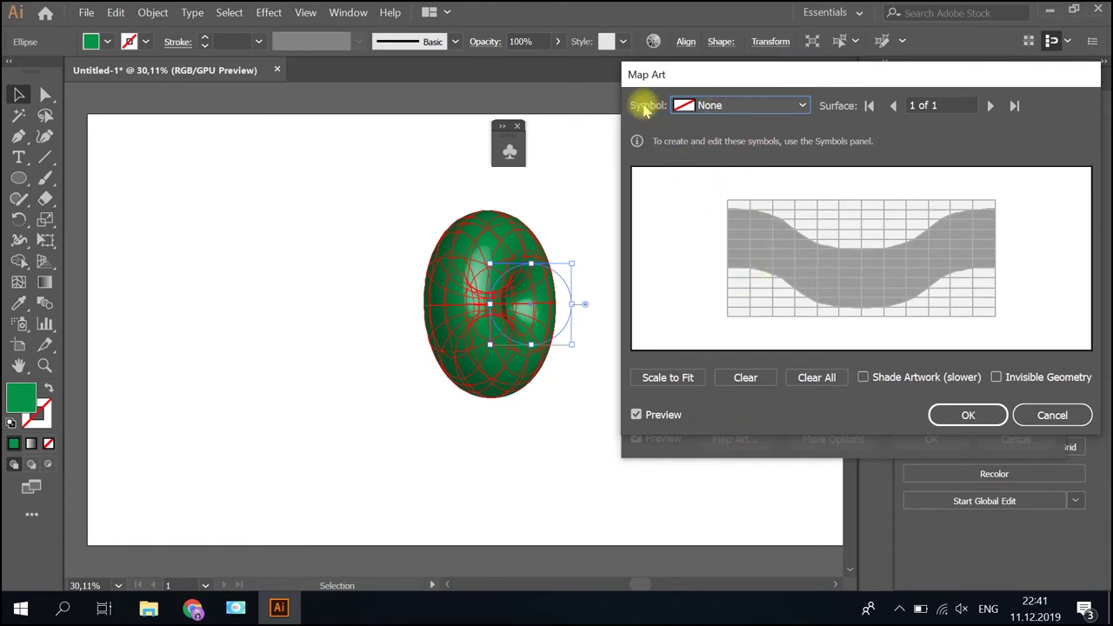
pyautogui.click(733, 105)
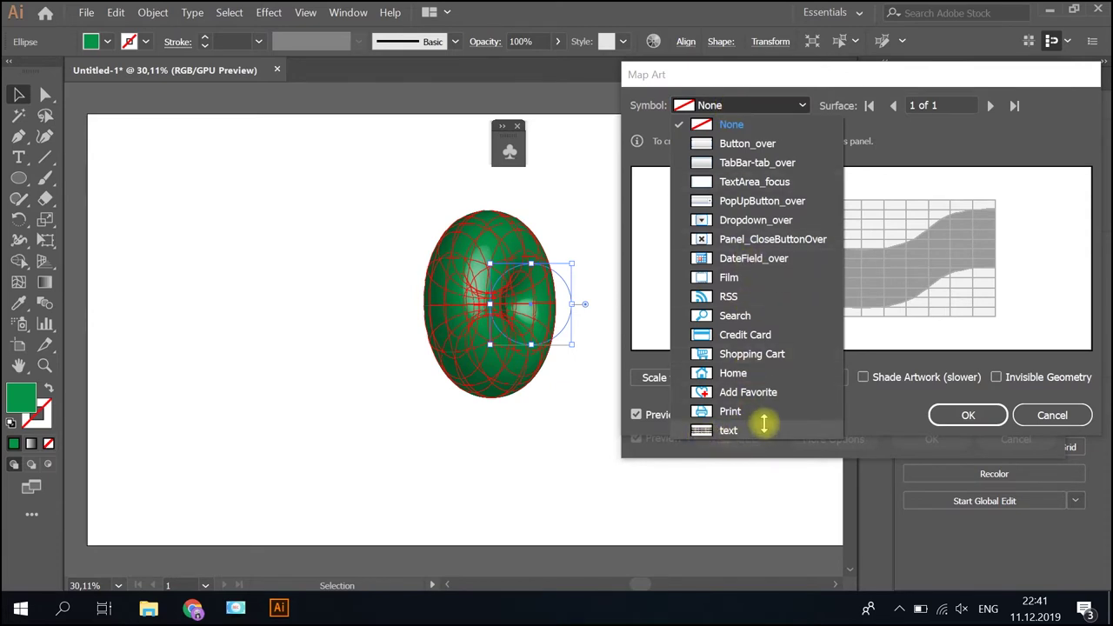
pyautogui.click(808, 428)
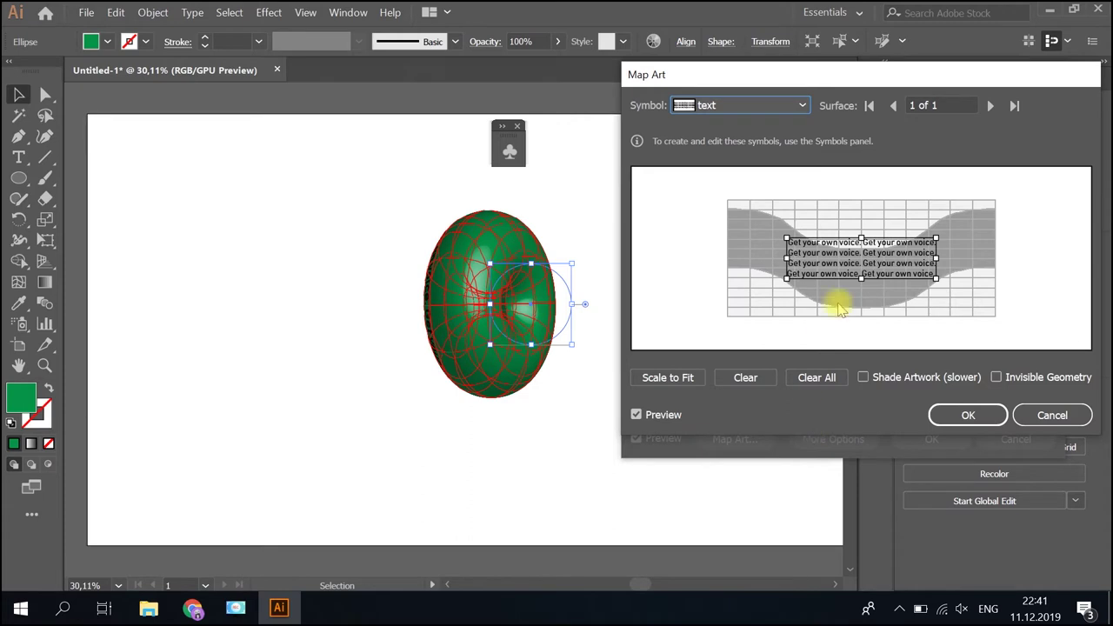
# Enlarge and position the mapped text across the surface, tick Invisible Geometry and confirm
pyautogui.moveTo(935, 237); pyautogui.dragTo(986, 225)
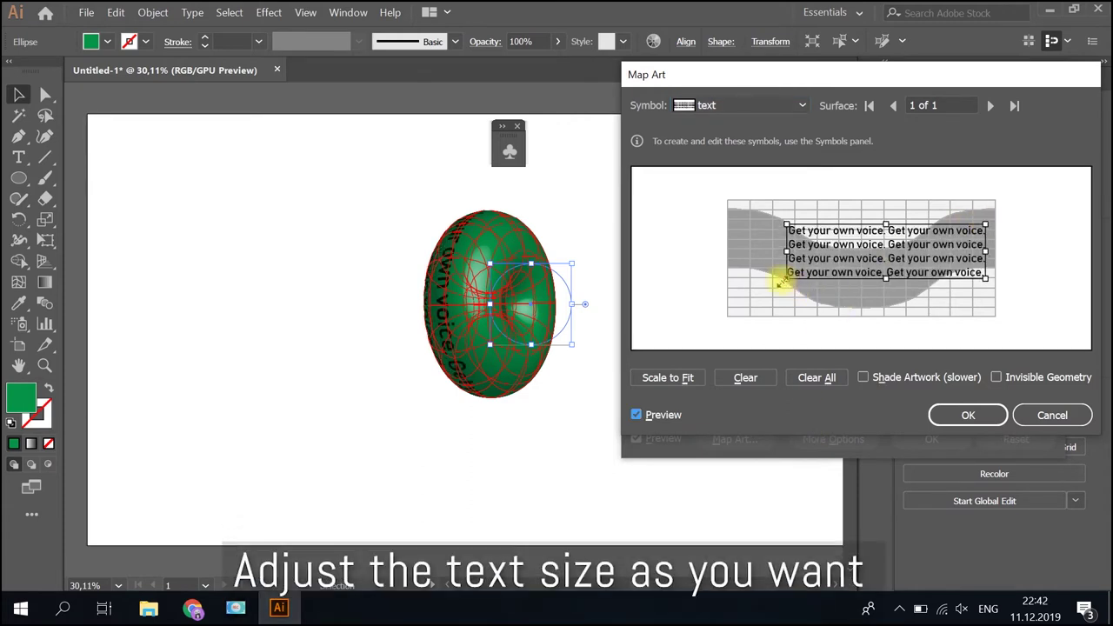
pyautogui.moveTo(783, 280); pyautogui.dragTo(753, 290)
pyautogui.moveTo(880, 263); pyautogui.dragTo(867, 252)
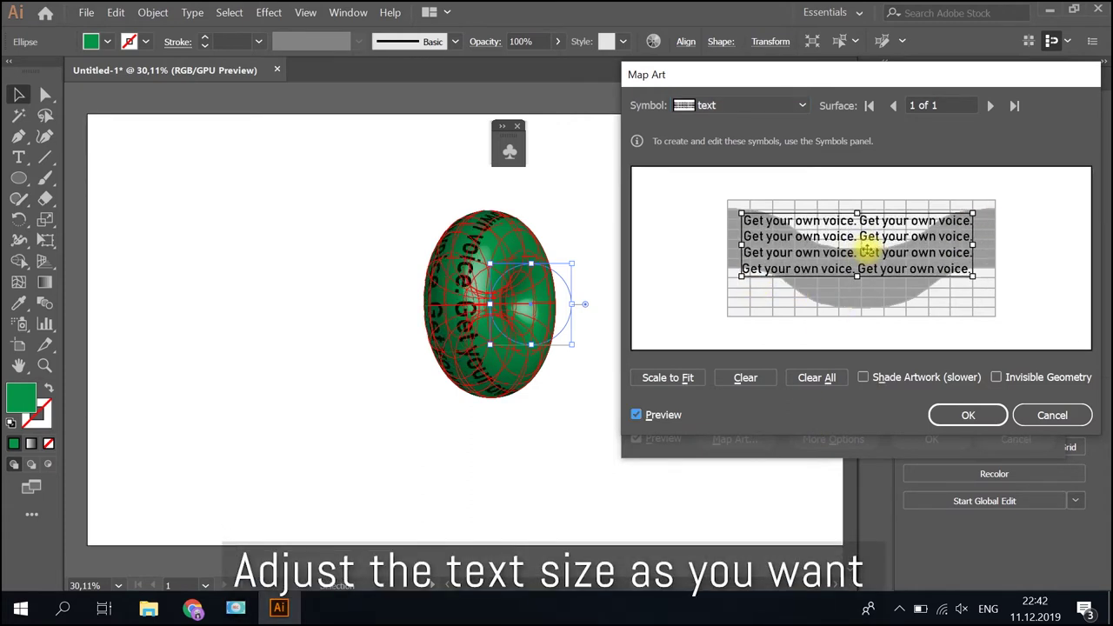
pyautogui.moveTo(972, 243); pyautogui.dragTo(960, 231)
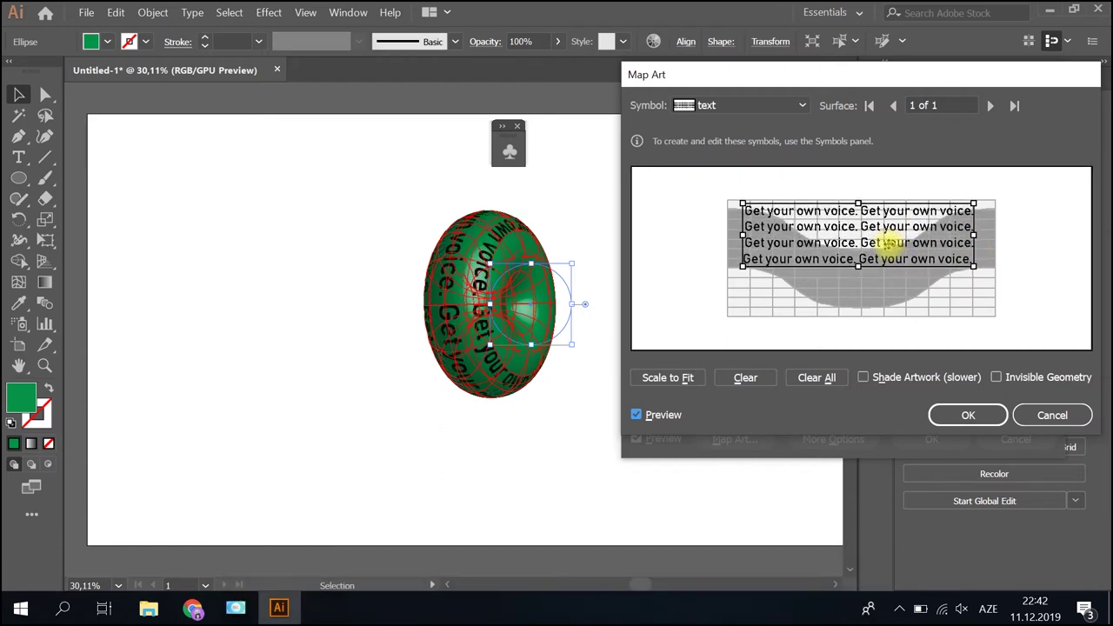
pyautogui.moveTo(743, 234); pyautogui.dragTo(739, 234)
pyautogui.moveTo(974, 233); pyautogui.dragTo(984, 234)
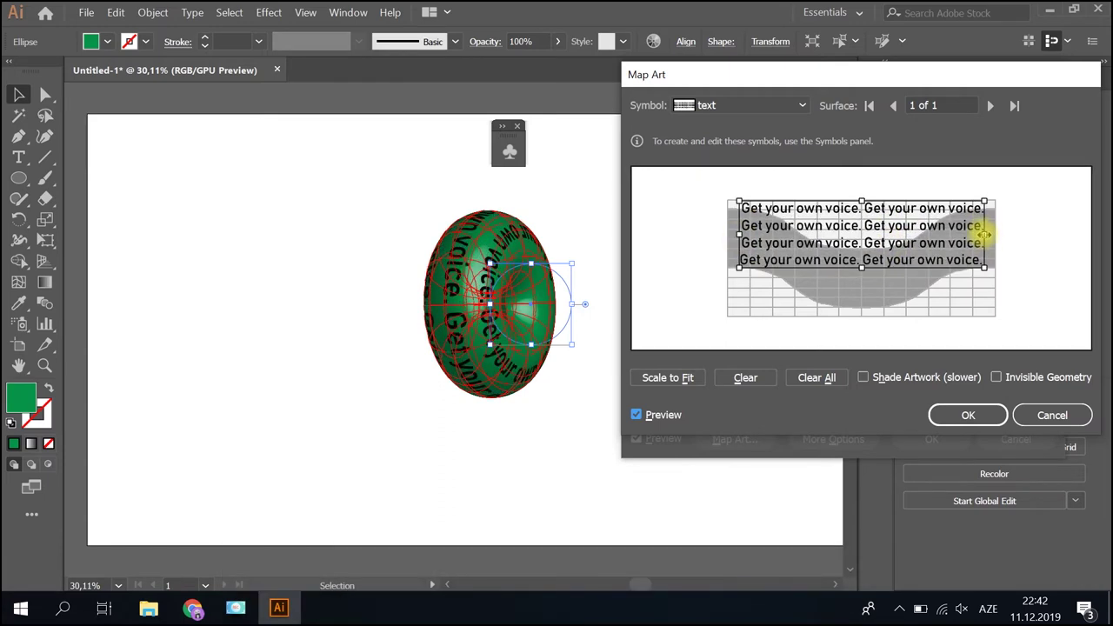
pyautogui.moveTo(738, 235); pyautogui.dragTo(724, 232)
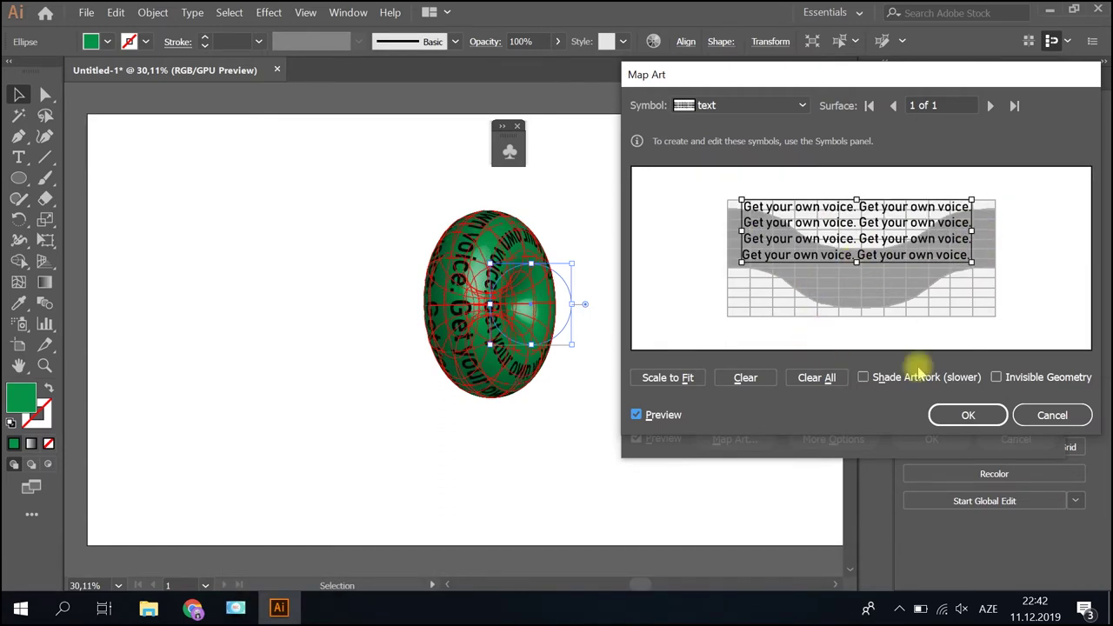
pyautogui.click(999, 377)
pyautogui.click(964, 415)
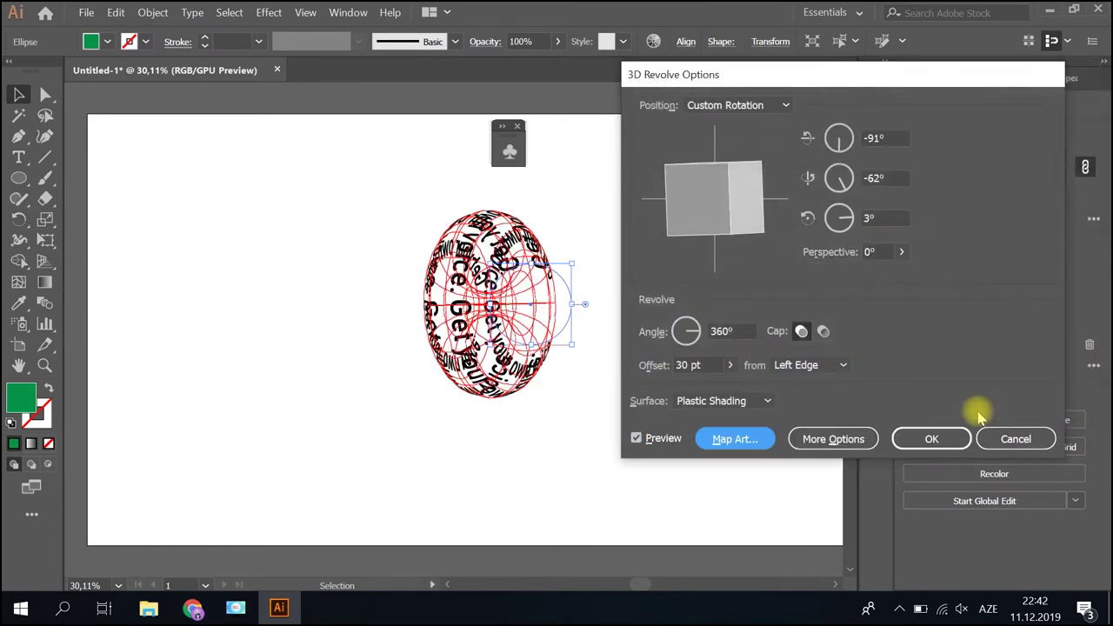
# Apply the revolve, zoom in, expand the appearance and release the clipping mask
pyautogui.click(928, 435)
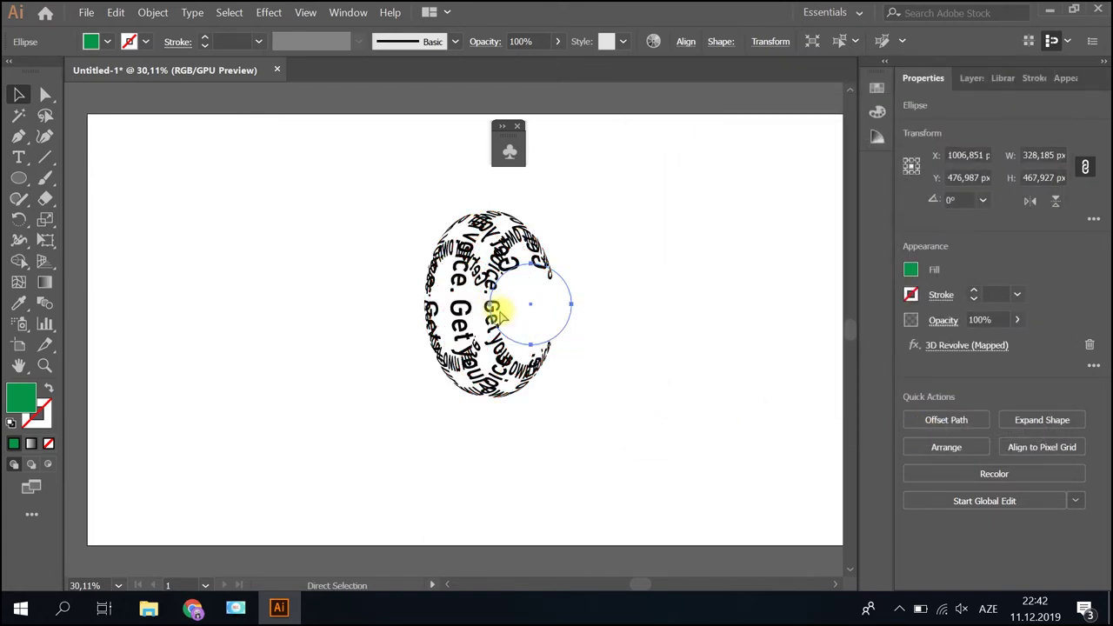
pyautogui.hotkey('ctrl', '+')
pyautogui.hotkey('ctrl', '+')
pyautogui.hotkey('ctrl', '+')
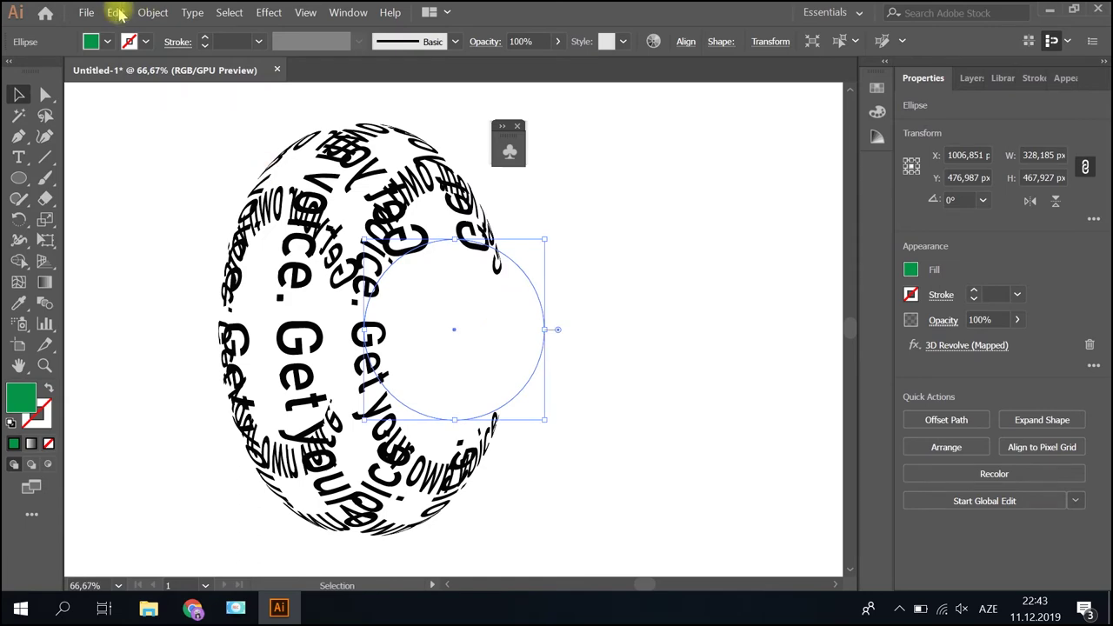
pyautogui.click(152, 12)
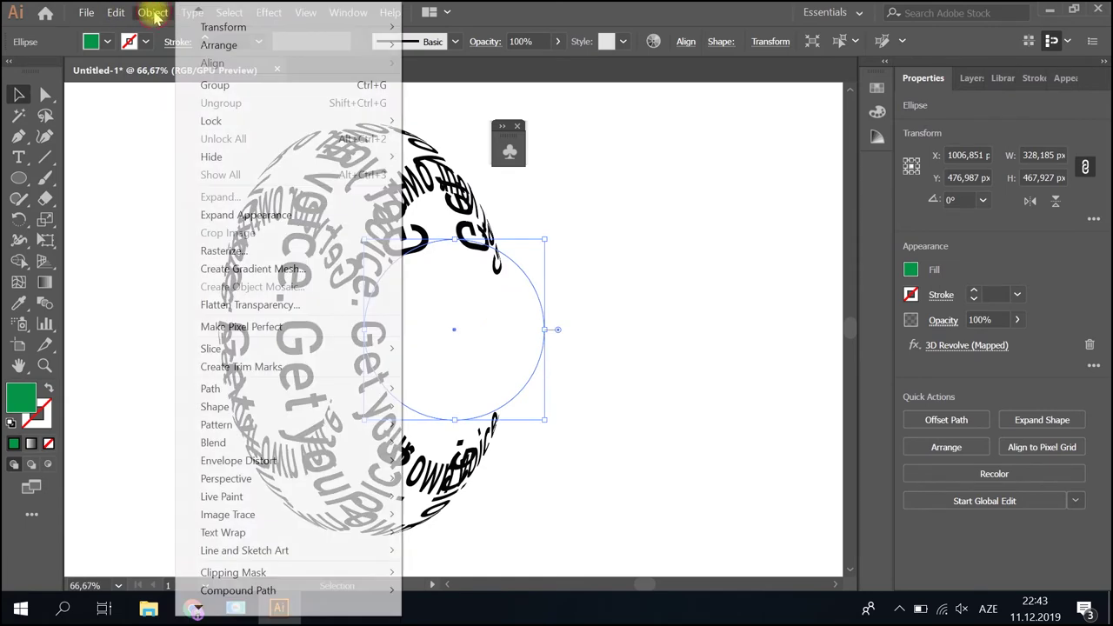
pyautogui.click(228, 215)
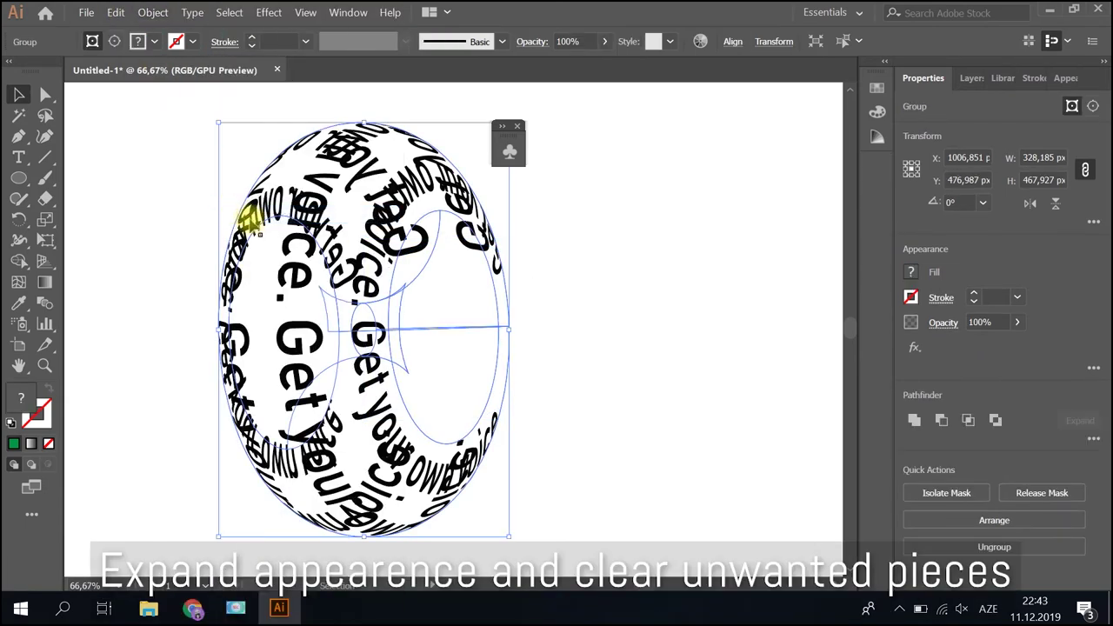
pyautogui.doubleClick(406, 240)
pyautogui.click(1035, 492)
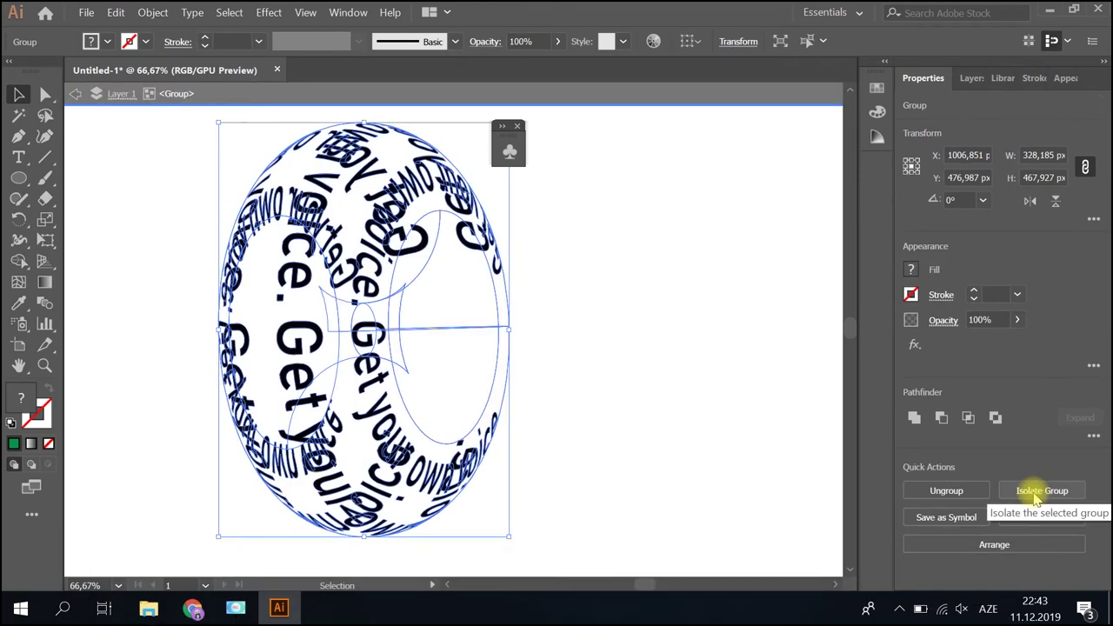
# Delete the jumbled back-side letter fragments inside the expanded group
pyautogui.click(569, 377)
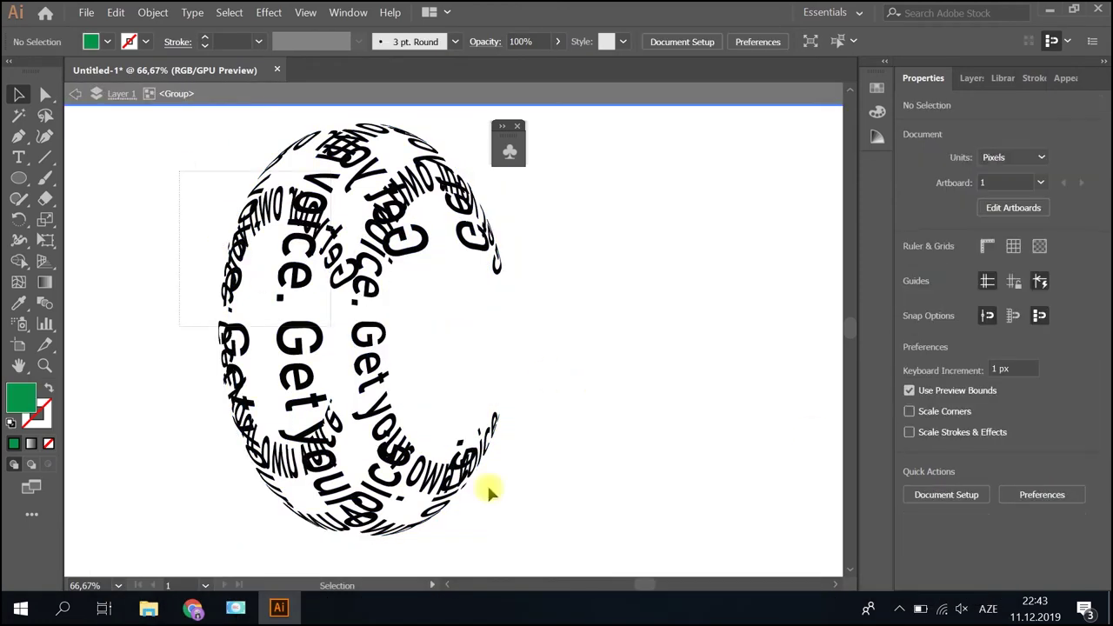
pyautogui.click(339, 275)
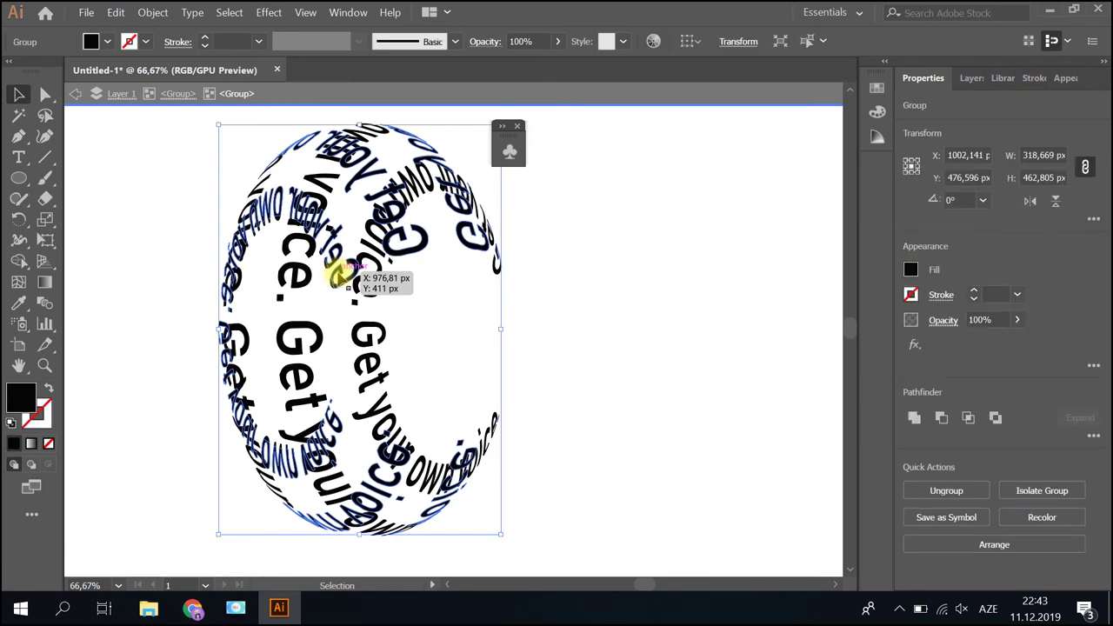
pyautogui.hotkey('ctrl', 'shift', 'a')
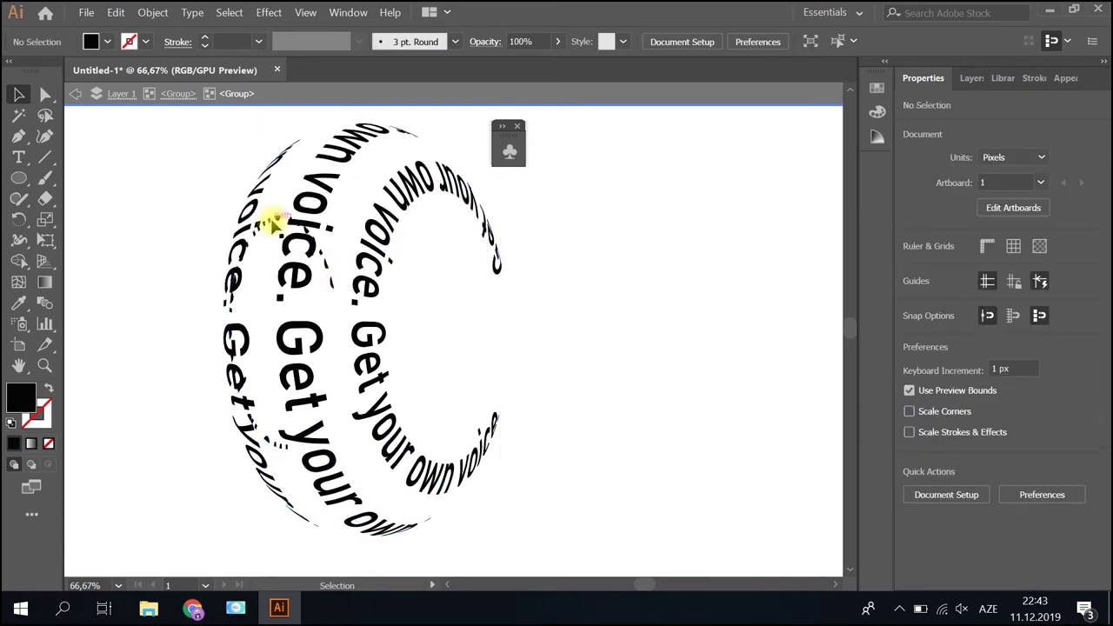
pyautogui.doubleClick(265, 219)
pyautogui.click(331, 290)
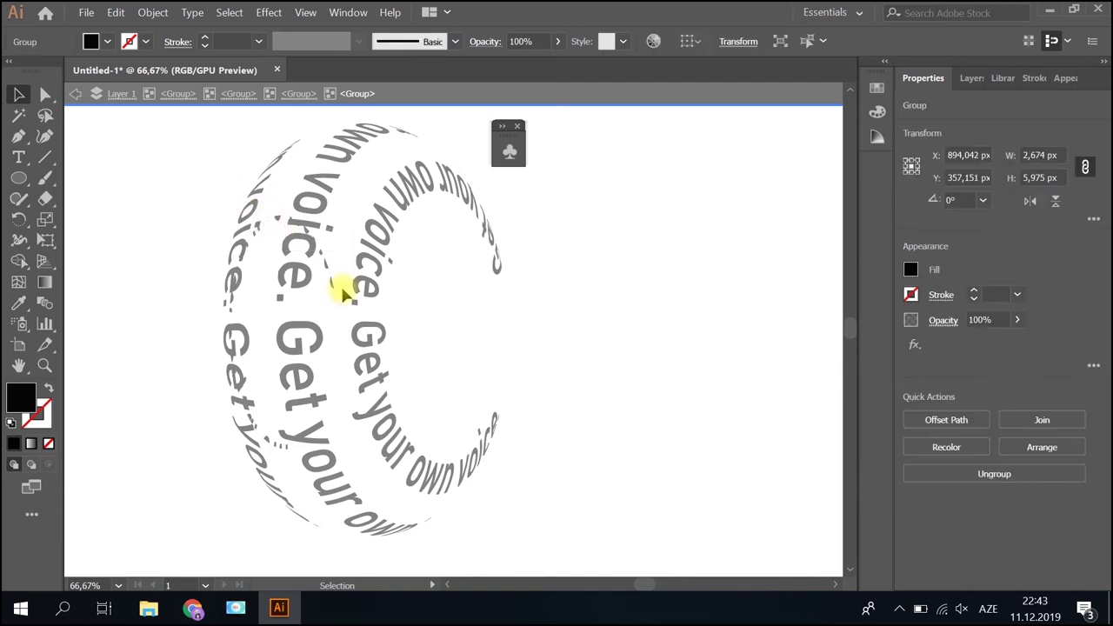
pyautogui.press('Escape')
pyautogui.doubleClick(280, 217)
pyautogui.click(277, 219)
pyautogui.hotkey('ctrl', 'shift', 'a')
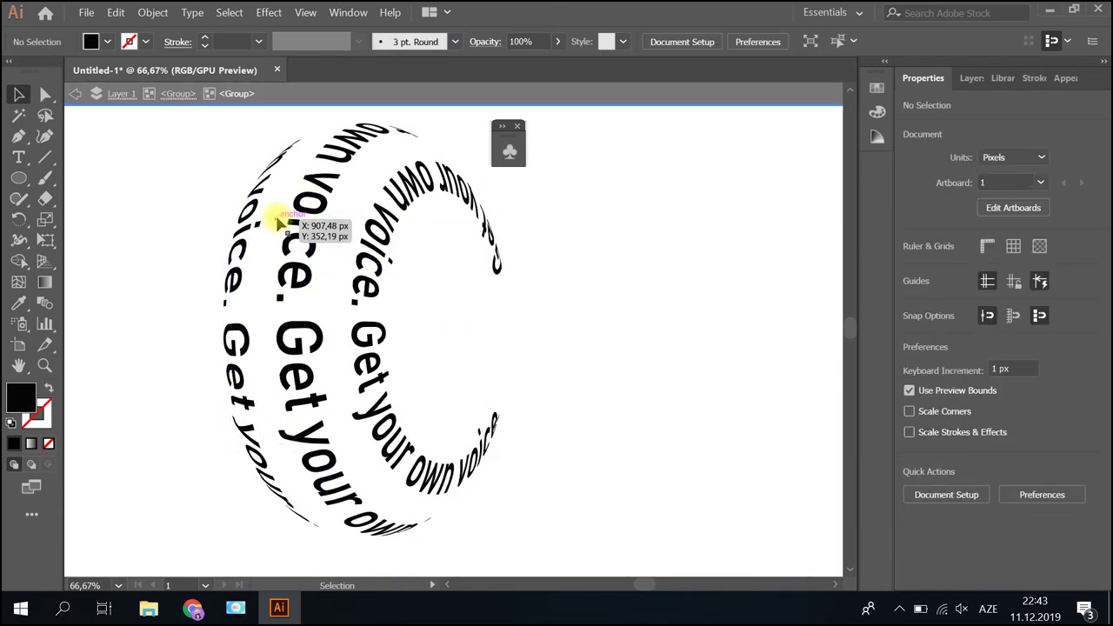
pyautogui.click(118, 13)
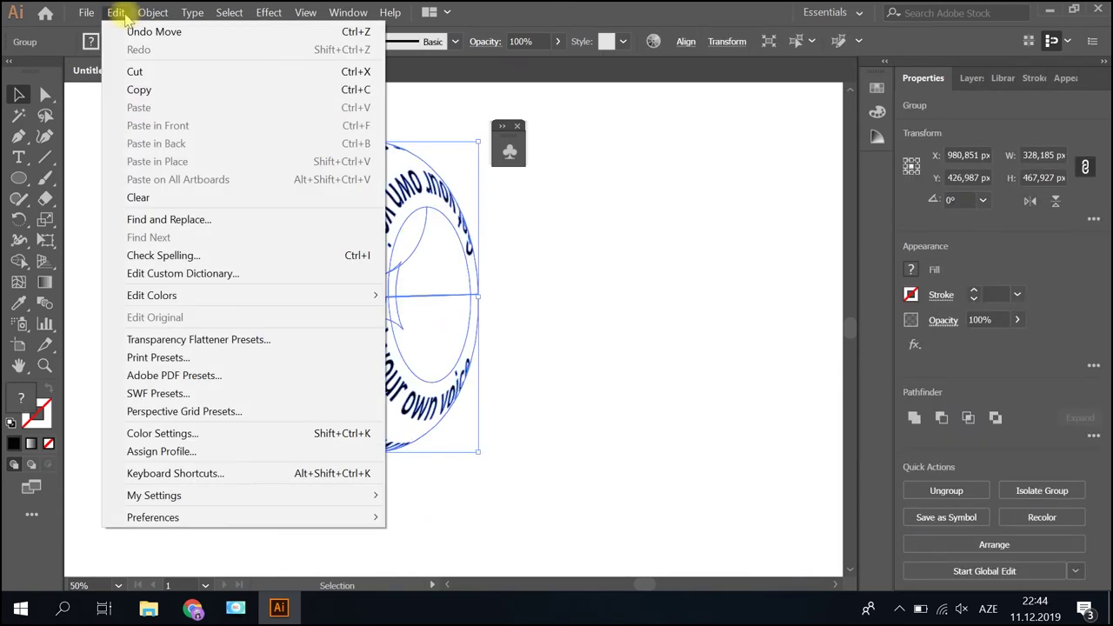
# Paste a copy of the text ring, move it right and rotate it about 178°
pyautogui.click(157, 91)
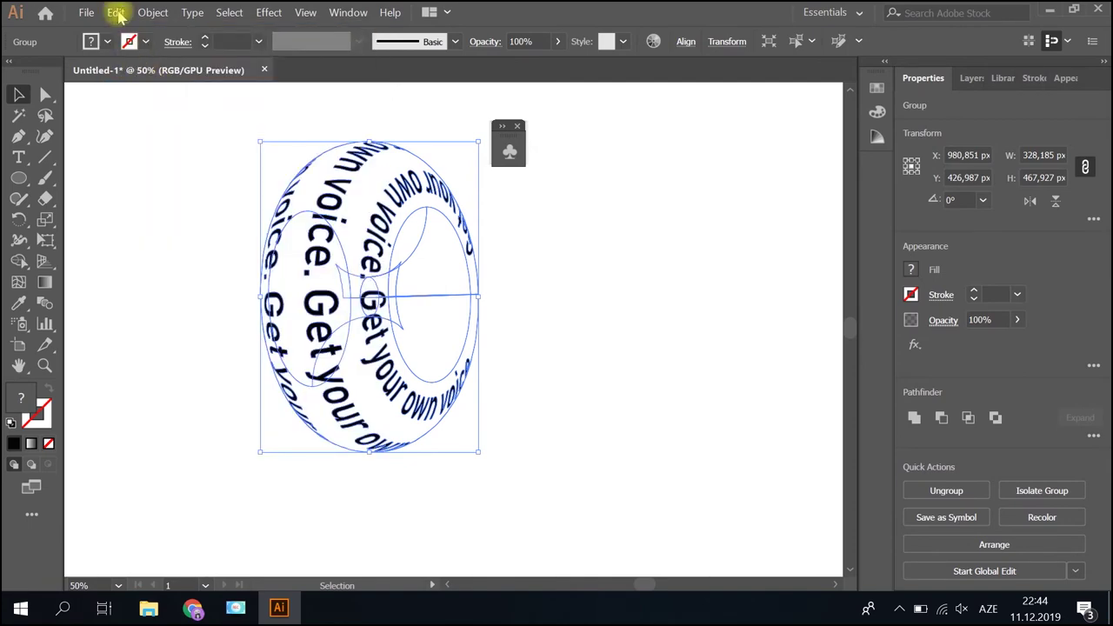
pyautogui.click(115, 12)
pyautogui.click(141, 108)
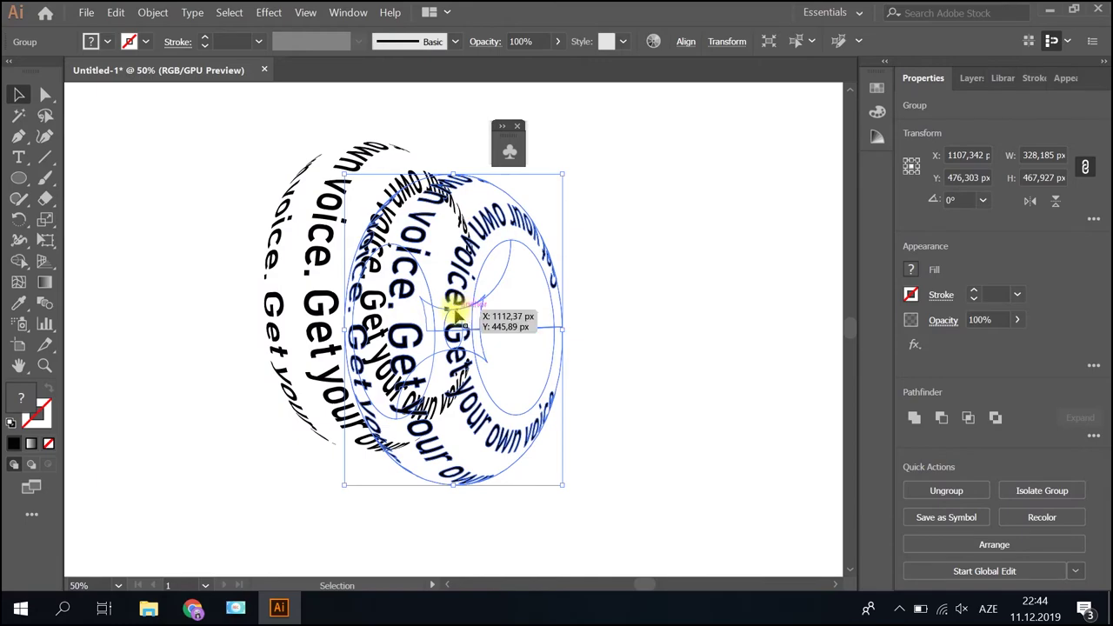
pyautogui.moveTo(455, 300); pyautogui.dragTo(607, 326)
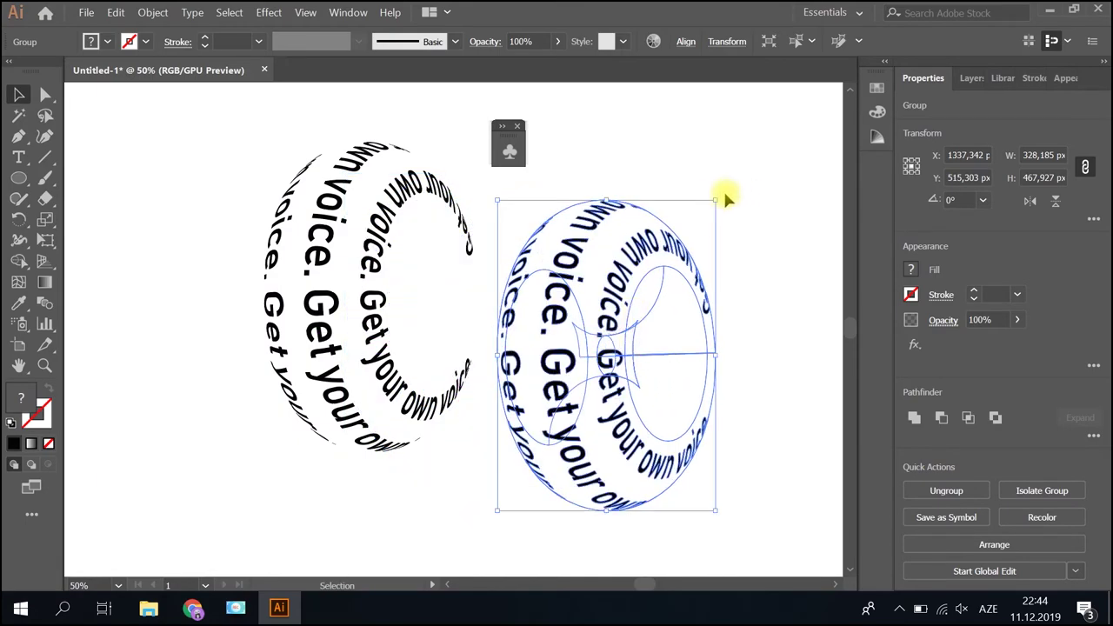
pyautogui.moveTo(719, 193)
pyautogui.mouseDown()
pyautogui.moveTo(729, 340)
pyautogui.moveTo(566, 410)
pyautogui.moveTo(565, 422)
pyautogui.mouseUp()
# Slide the copy left toward the first ring and rotate it about 168°
pyautogui.click(674, 396)
pyautogui.moveTo(443, 401); pyautogui.dragTo(417, 389)
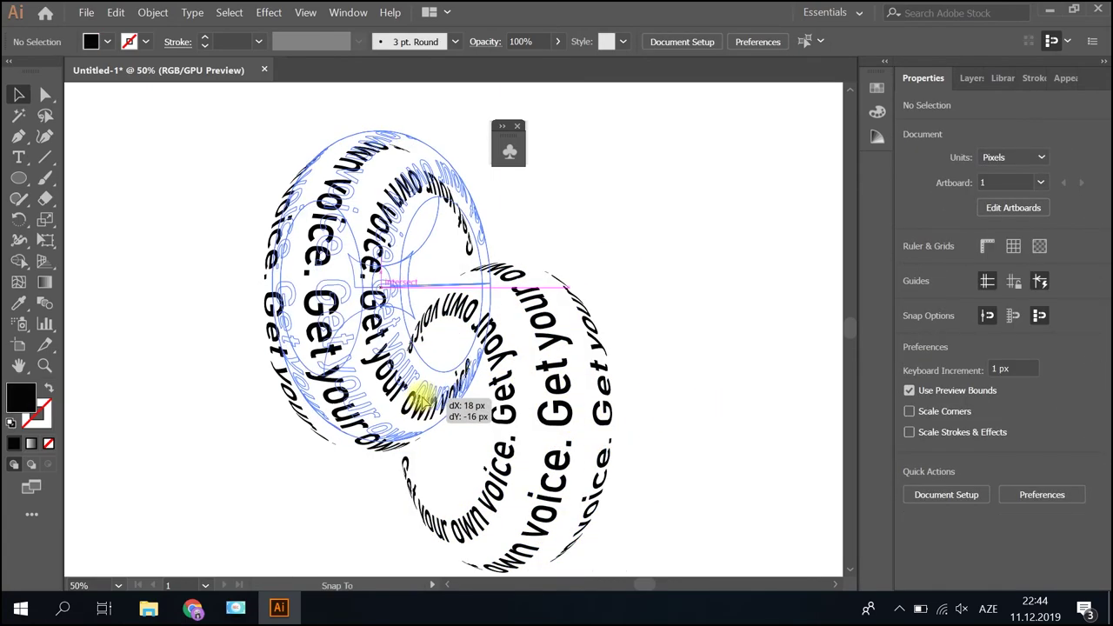
pyautogui.moveTo(549, 408); pyautogui.dragTo(526, 404)
pyautogui.click(655, 404)
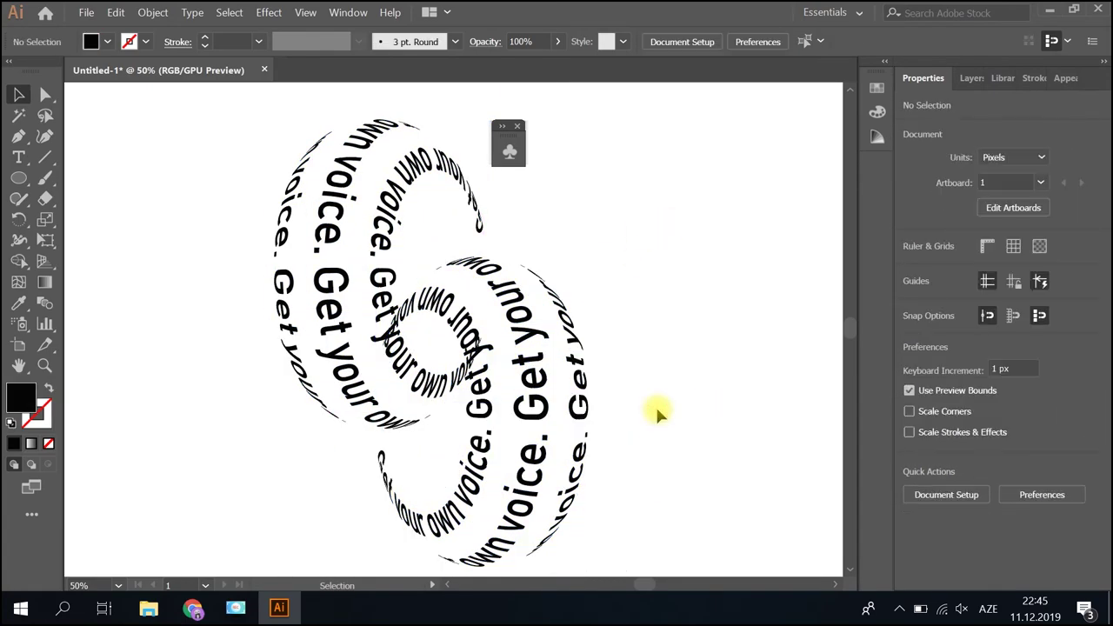
pyautogui.click(513, 525)
pyautogui.moveTo(367, 565); pyautogui.dragTo(404, 509)
# Nudge the left ring up-left and the right ring 20 px up so they interlock
pyautogui.click(569, 309)
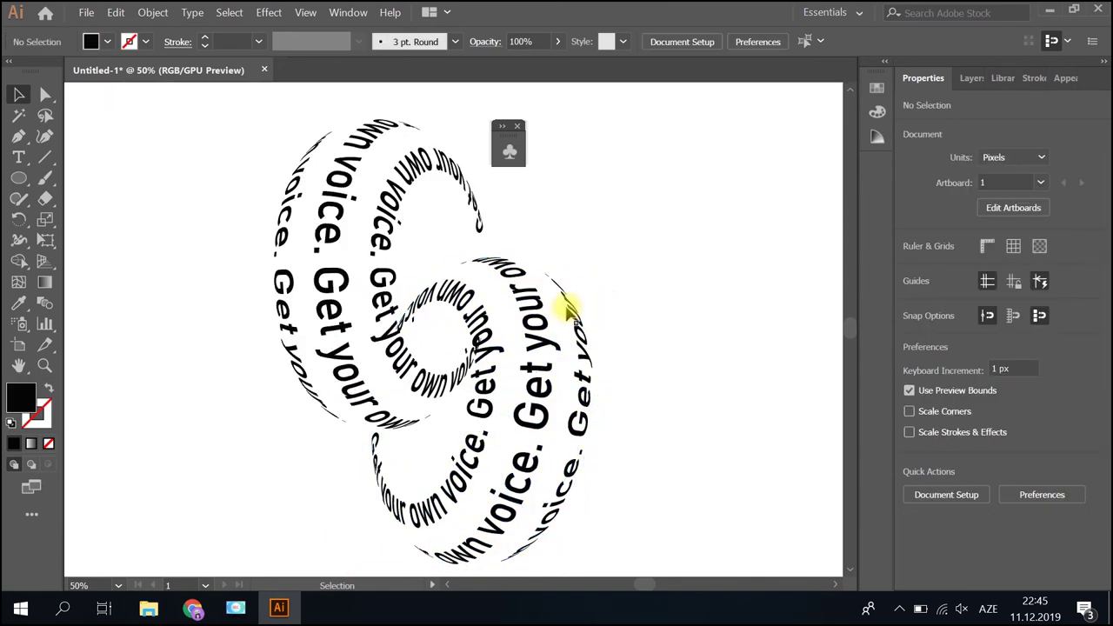
pyautogui.click(375, 350)
pyautogui.moveTo(410, 354); pyautogui.dragTo(390, 322)
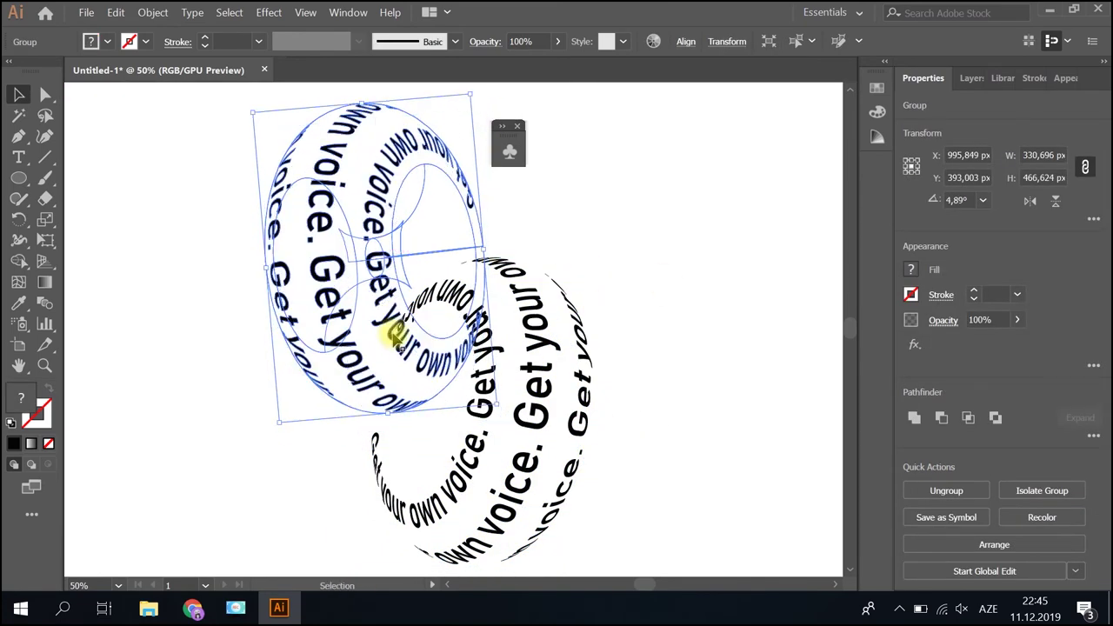
pyautogui.click(513, 500)
pyautogui.moveTo(513, 500); pyautogui.dragTo(510, 483)
pyautogui.click(674, 459)
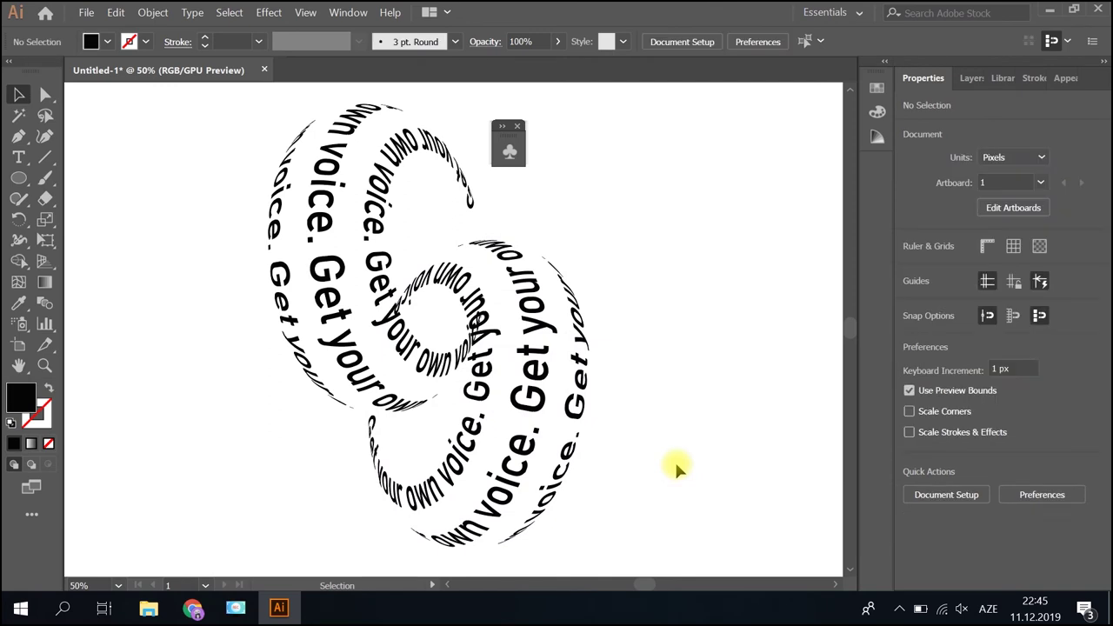
# Ungroup the right ring and pick out a stray fragment inside its compound path
pyautogui.doubleClick(397, 295)
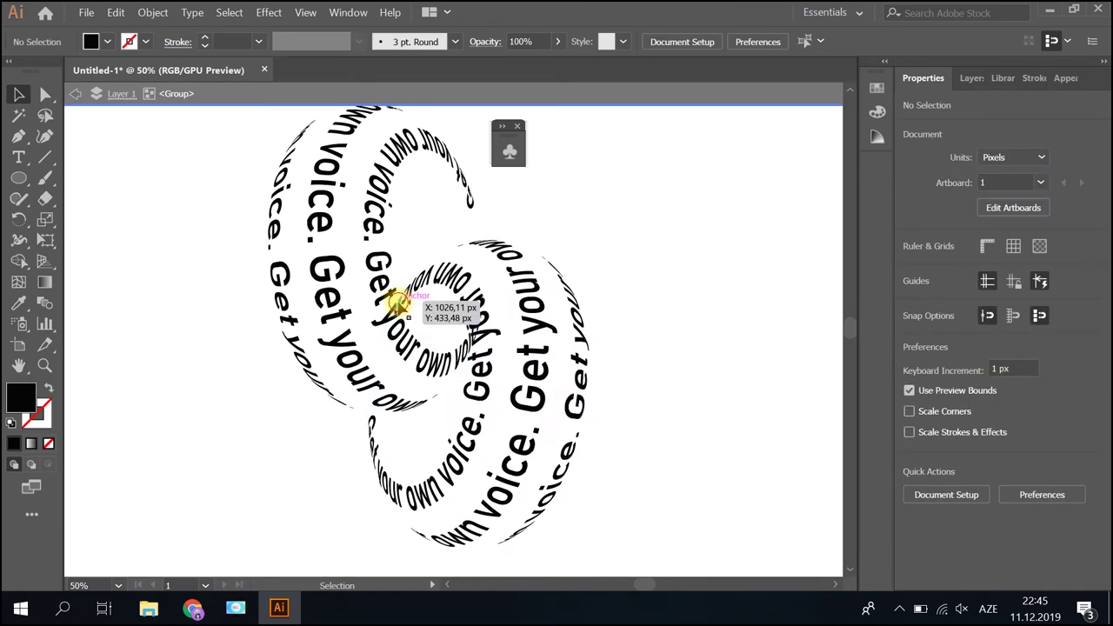
pyautogui.click(398, 296)
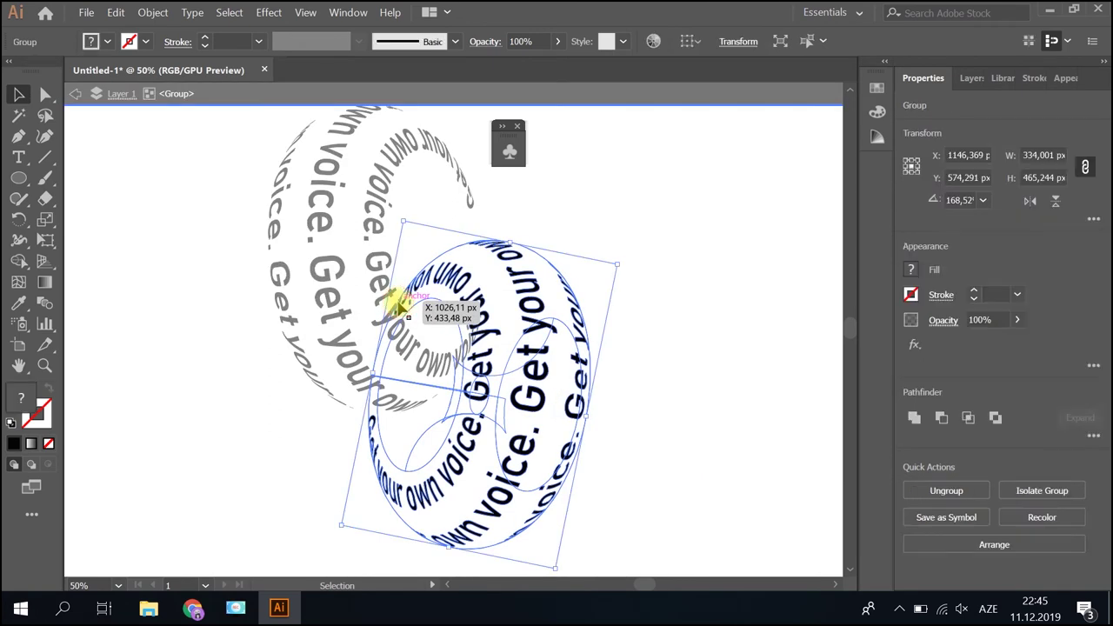
pyautogui.rightClick(397, 302)
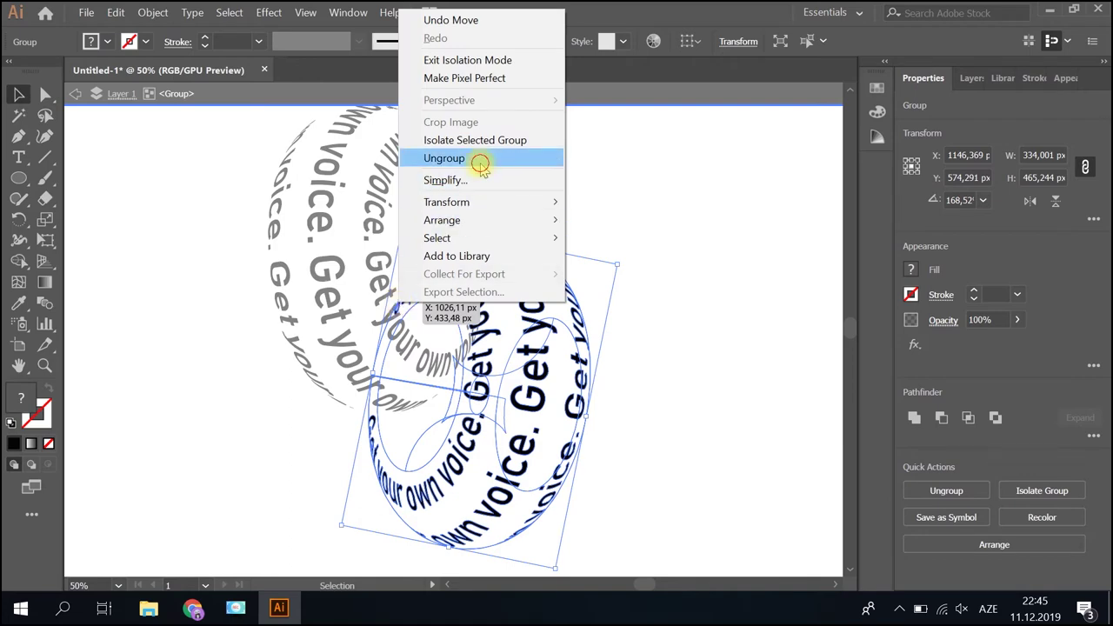
pyautogui.click(445, 156)
pyautogui.click(397, 310)
pyautogui.doubleClick(396, 311)
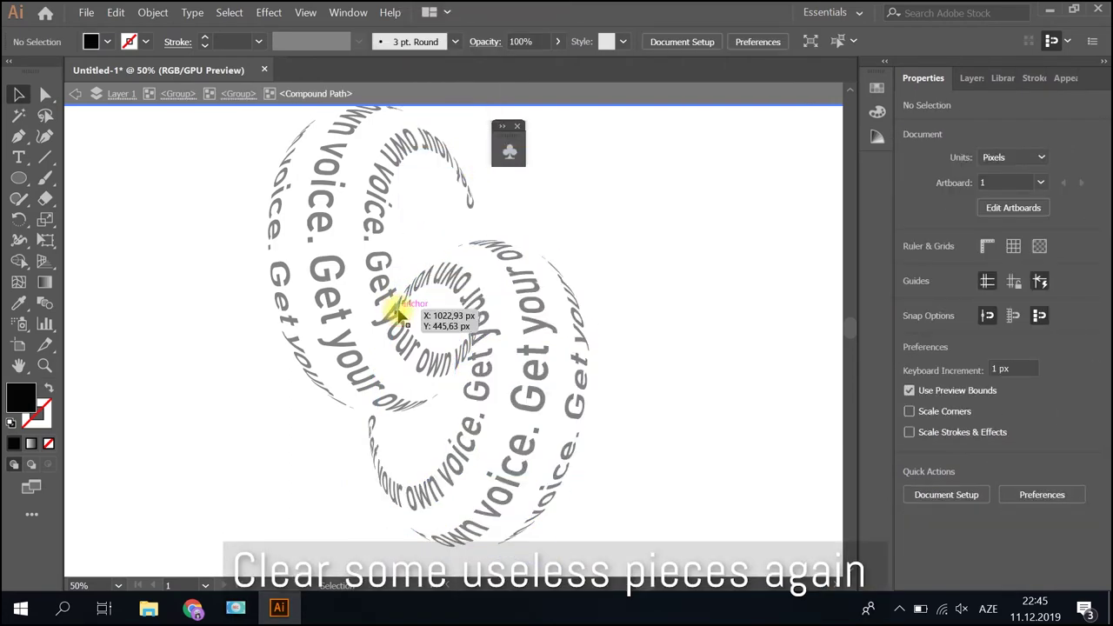
pyautogui.click(397, 317)
pyautogui.click(409, 241)
pyautogui.doubleClick(409, 240)
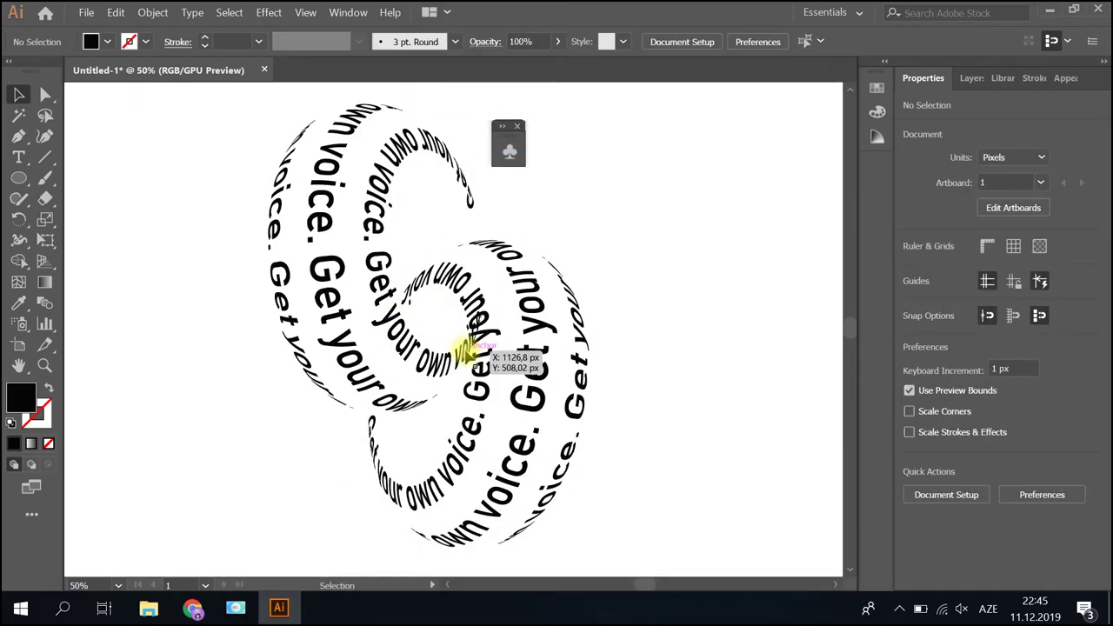
# Clear the small letter fragments where the rings overlap, then exit isolation mode
pyautogui.click(474, 353)
pyautogui.rightClick(472, 353)
pyautogui.press('Escape')
pyautogui.doubleClick(479, 316)
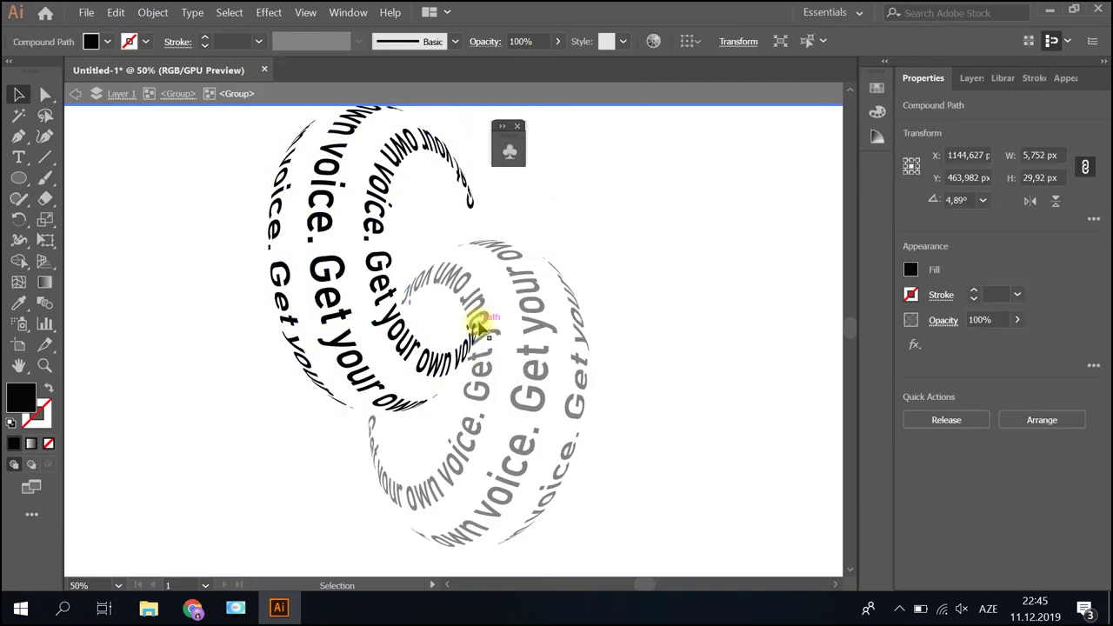
pyautogui.moveTo(480, 316); pyautogui.dragTo(487, 358)
pyautogui.click(435, 400)
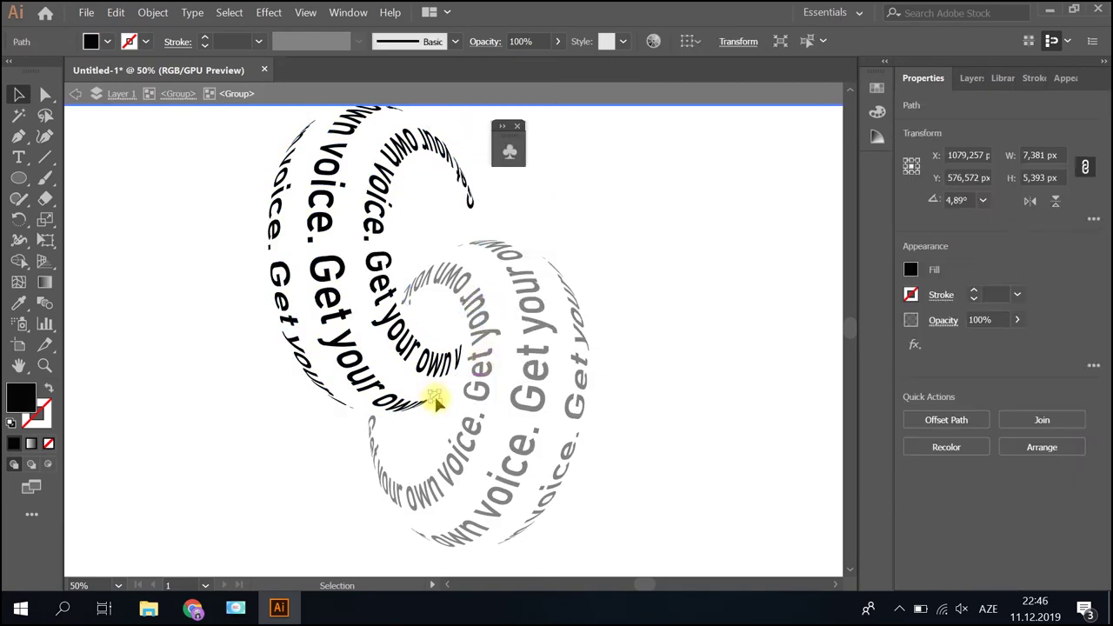
pyautogui.click(437, 399)
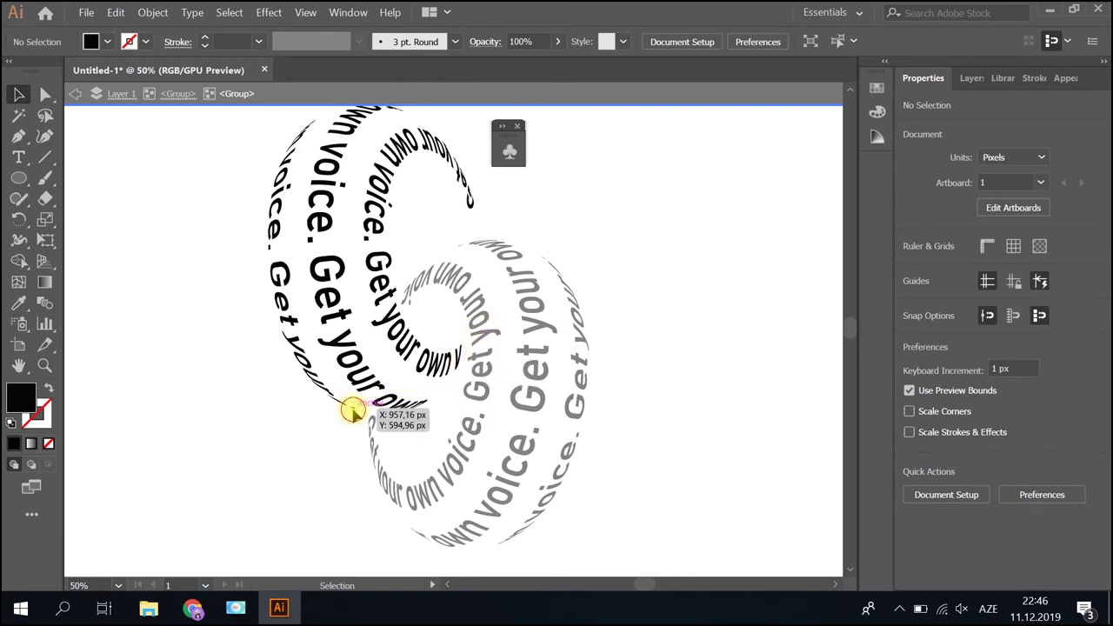
pyautogui.click(352, 411)
pyautogui.doubleClick(539, 426)
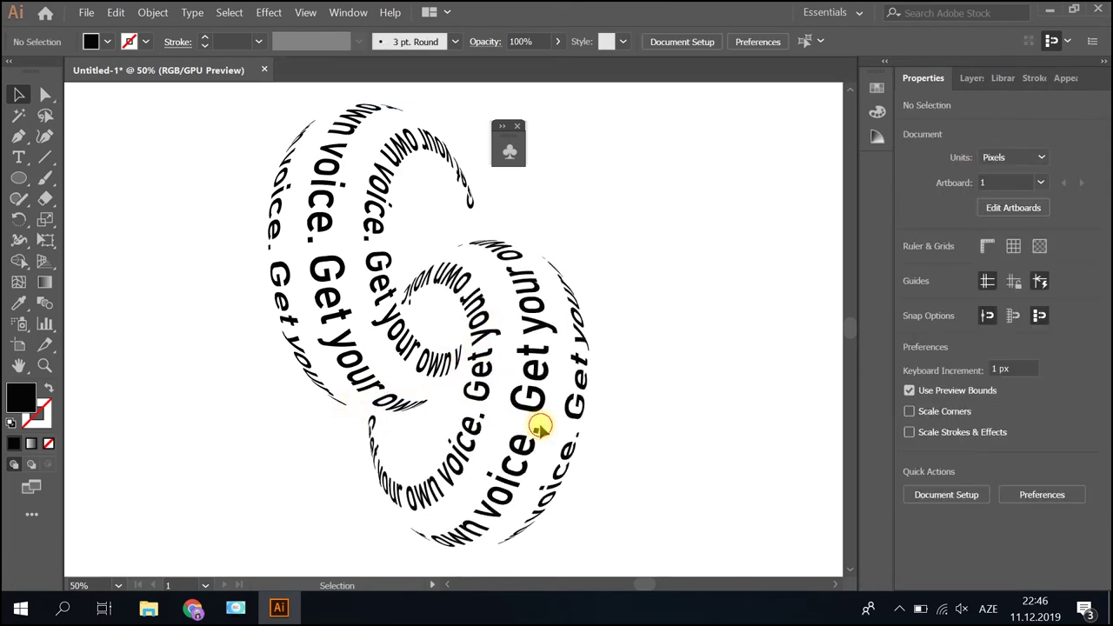
# Ungroup the left ring group via Object > Ungroup, then deselect
pyautogui.click(539, 428)
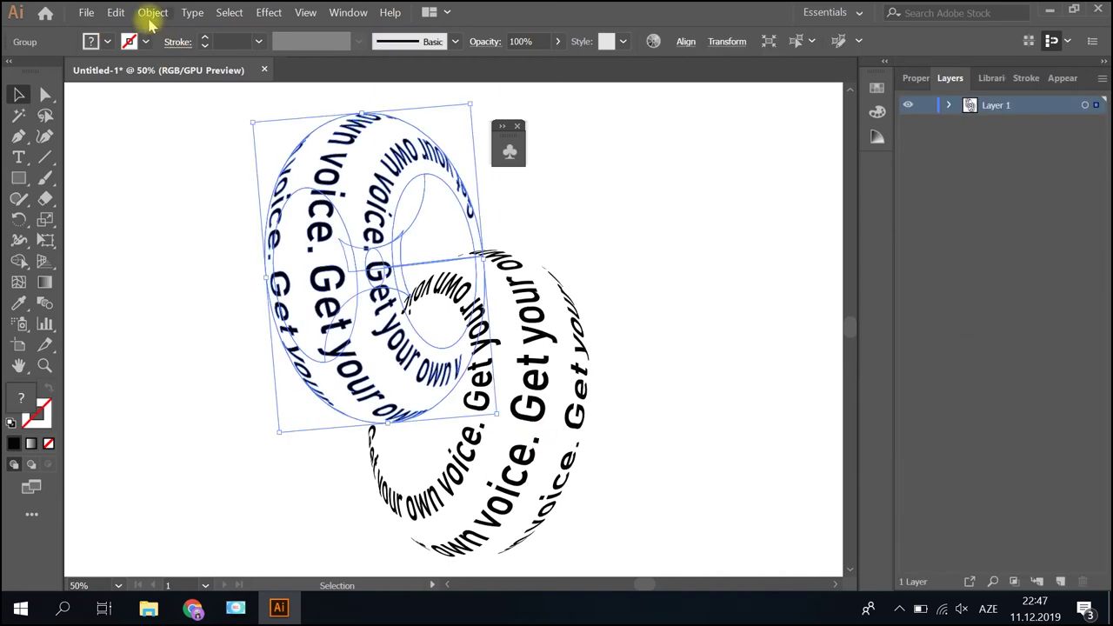
pyautogui.click(152, 12)
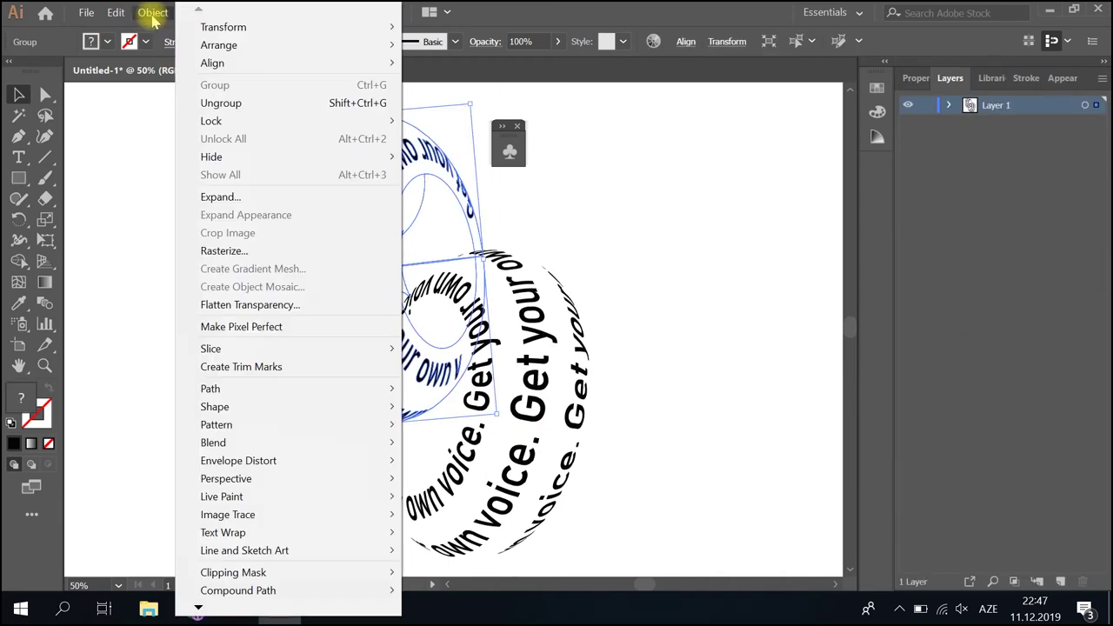
pyautogui.click(222, 102)
pyautogui.click(194, 154)
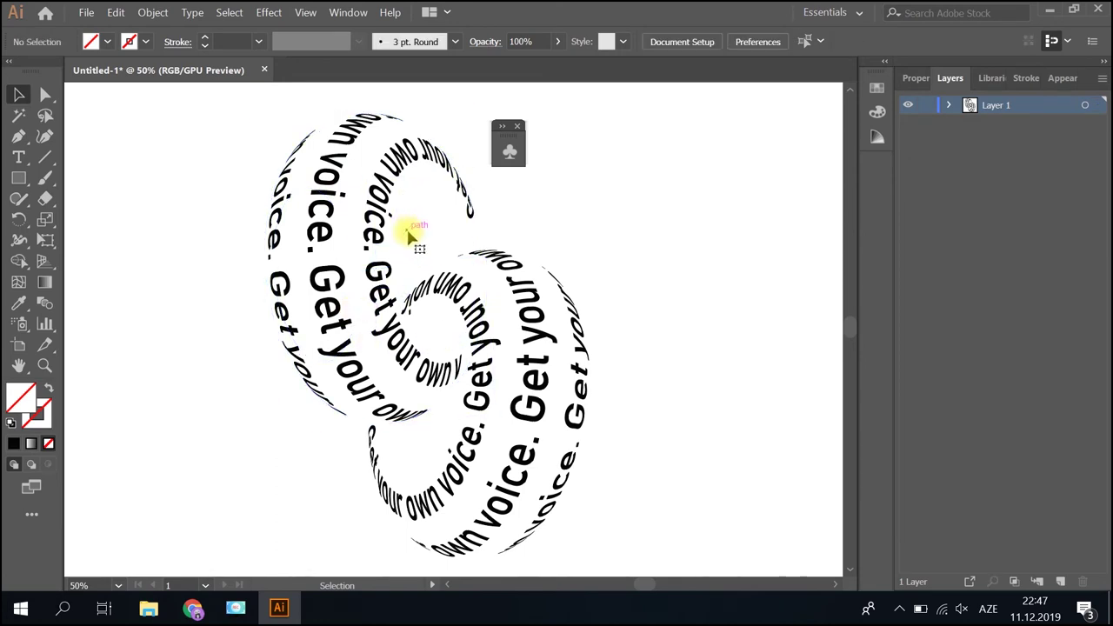
# Select the left and right text rings in turn to check the ungrouped pieces
pyautogui.click(410, 118)
pyautogui.click(455, 410)
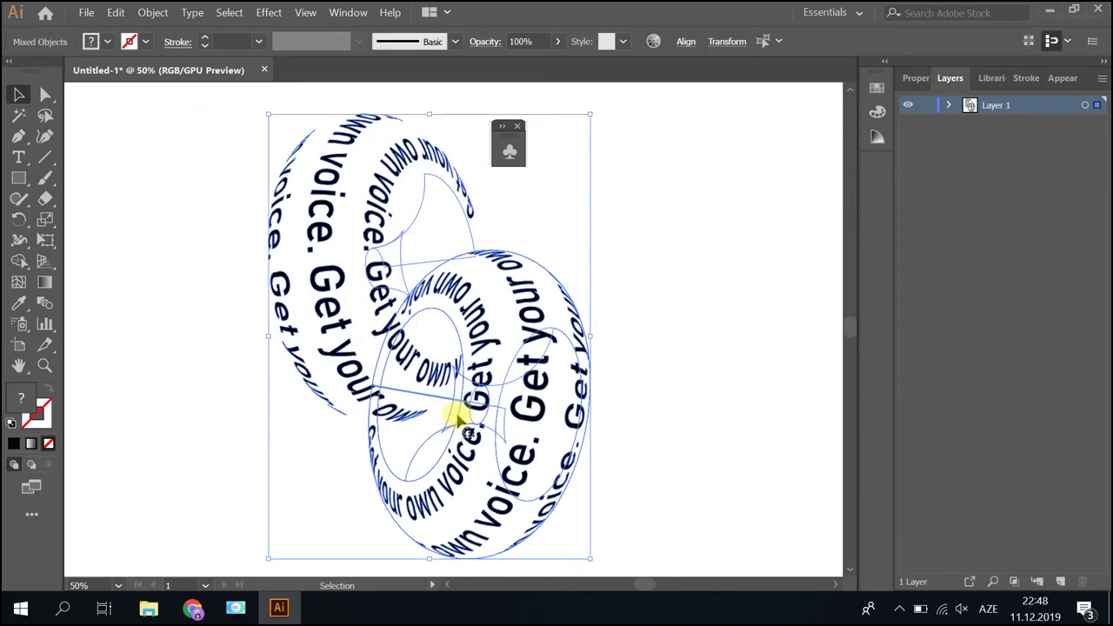
pyautogui.click(418, 212)
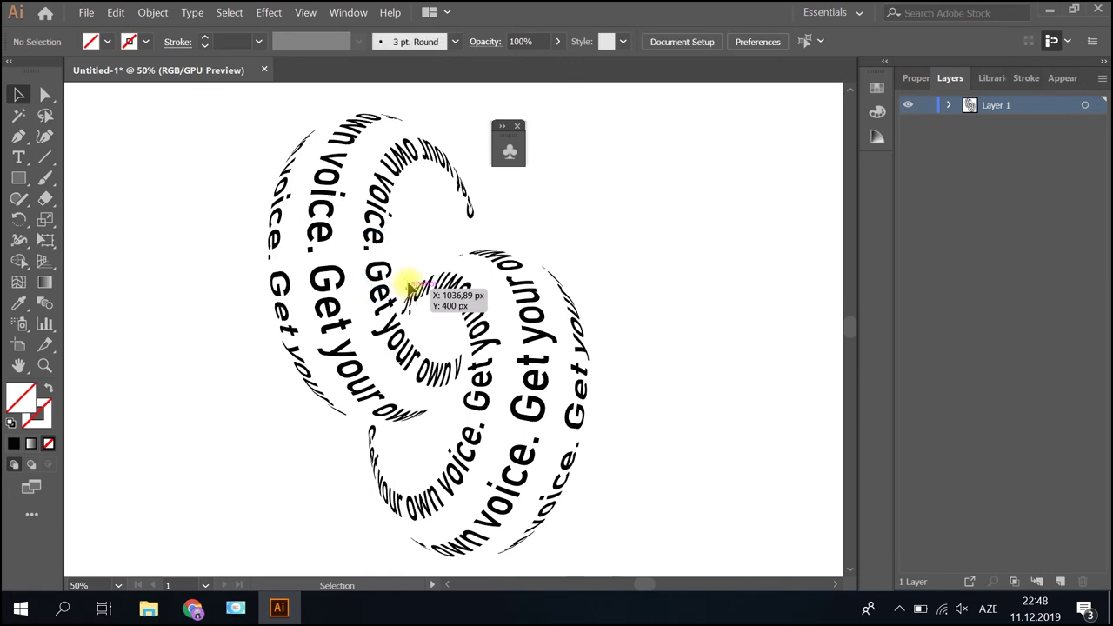
pyautogui.click(496, 256)
pyautogui.click(153, 14)
pyautogui.click(571, 236)
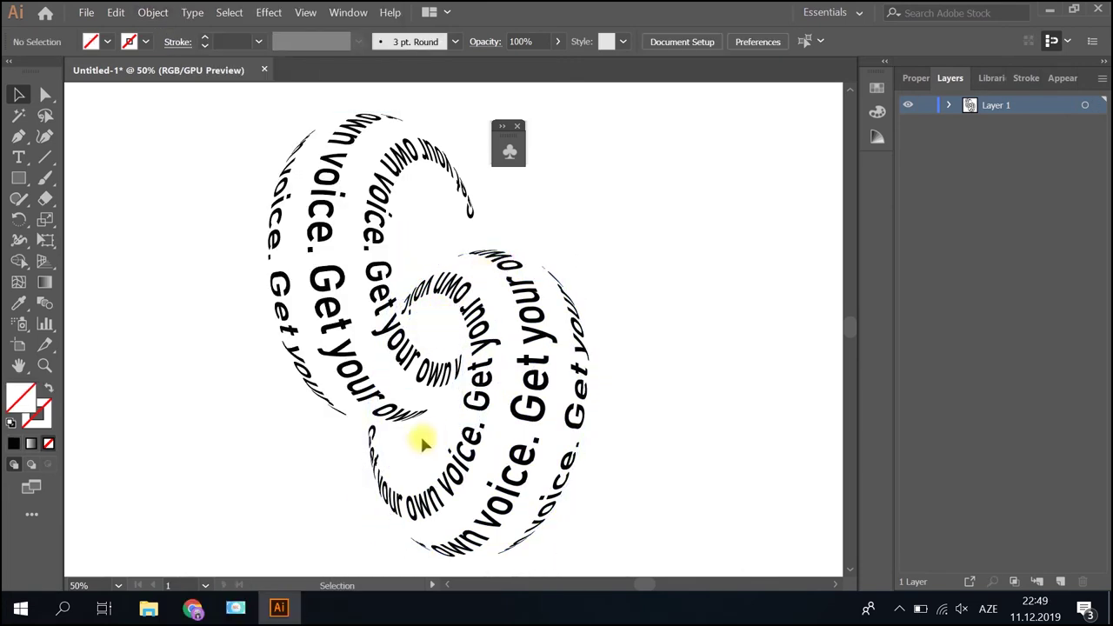
# Inspect individual ring pieces in isolation mode, exiting each time
pyautogui.doubleClick(405, 400)
pyautogui.click(418, 440)
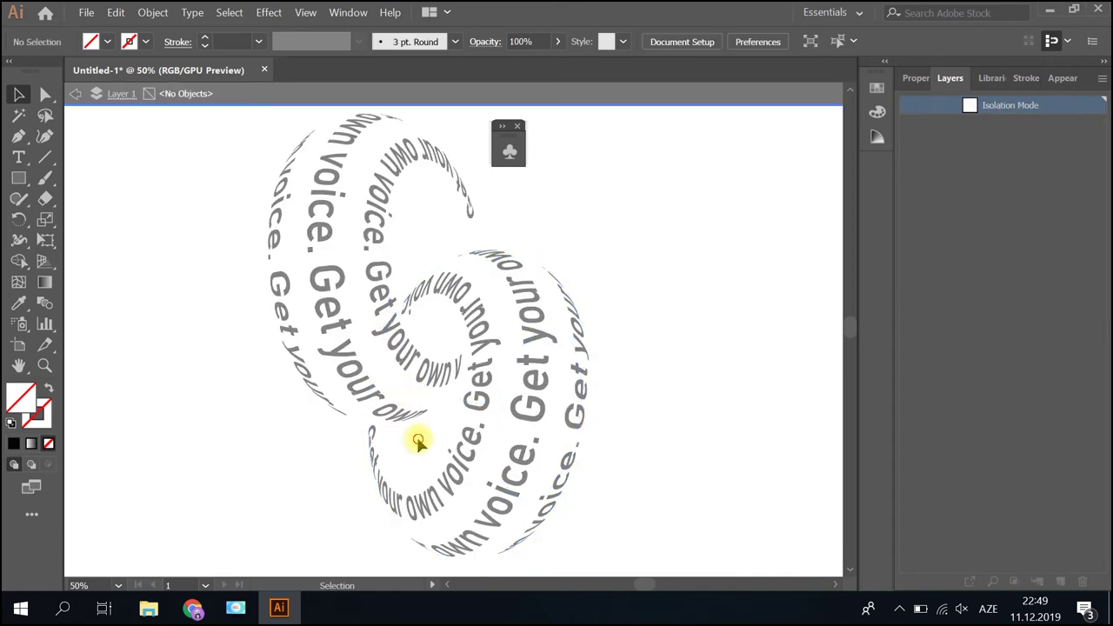
pyautogui.press('Escape')
pyautogui.click(383, 461)
pyautogui.doubleClick(504, 305)
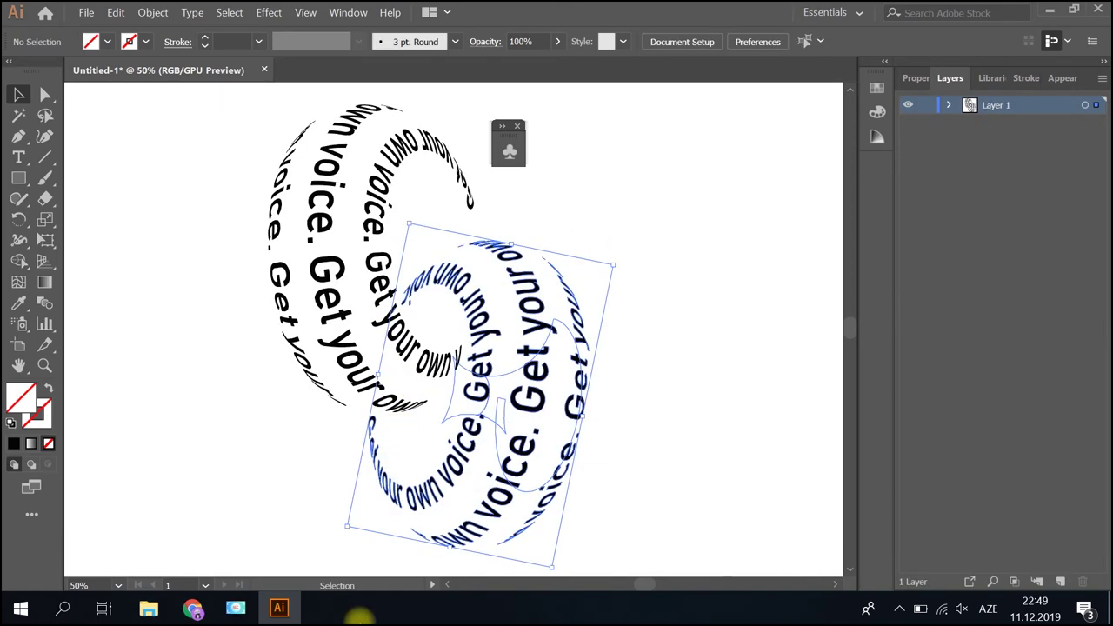
pyautogui.press('Escape')
# Isolate the lower-right ring, return to all artwork, and select both rings
pyautogui.doubleClick(504, 376)
pyautogui.doubleClick(657, 408)
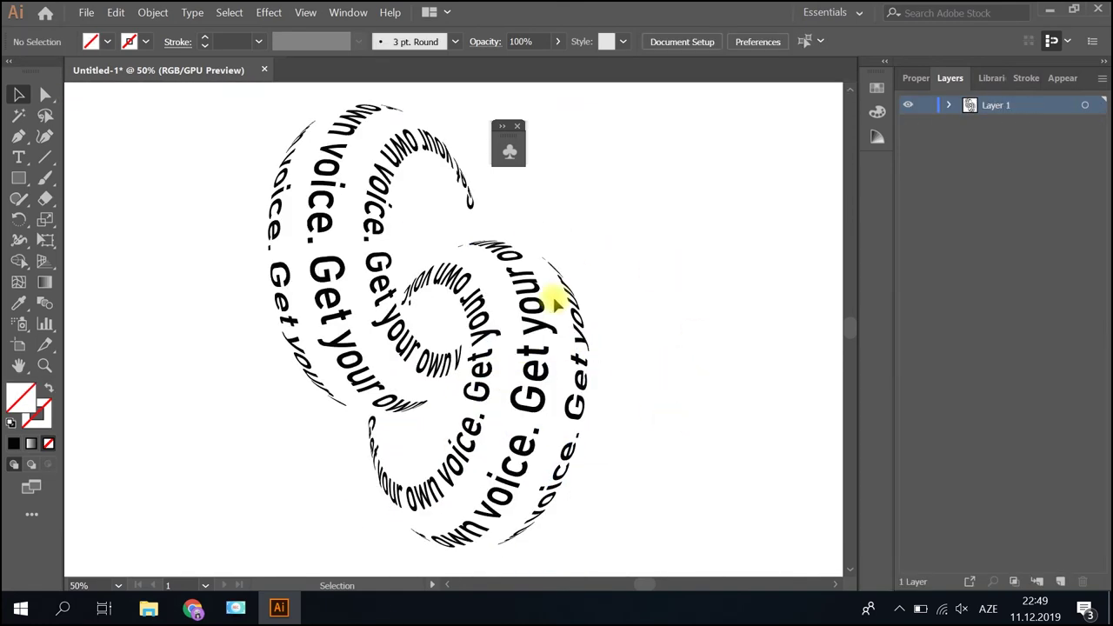
pyautogui.click(447, 403)
pyautogui.doubleClick(447, 402)
pyautogui.doubleClick(238, 153)
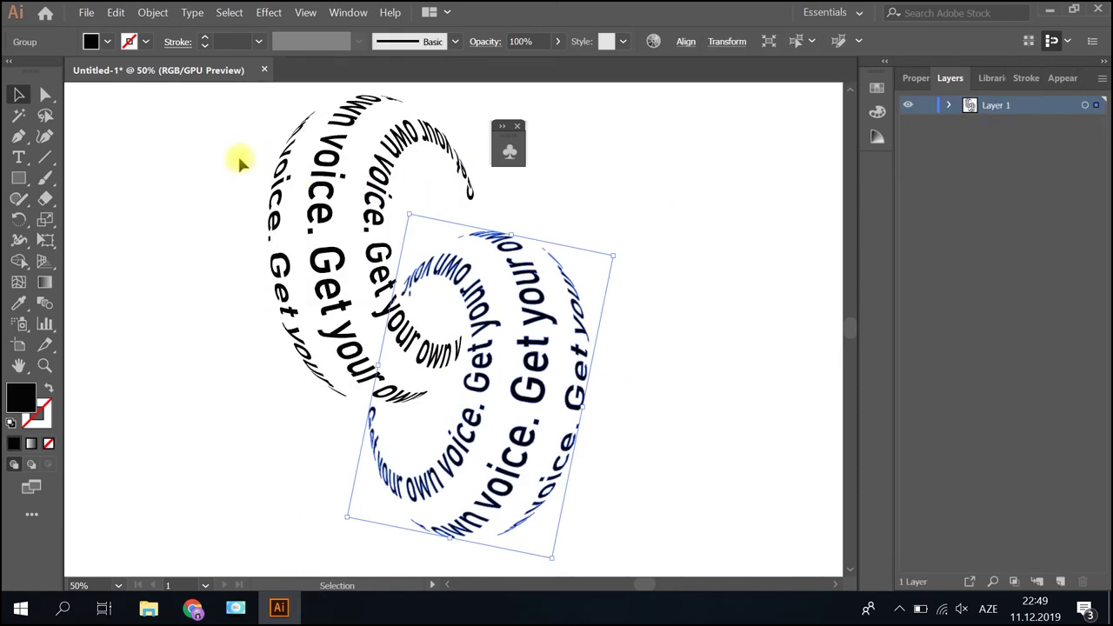
pyautogui.click(574, 408)
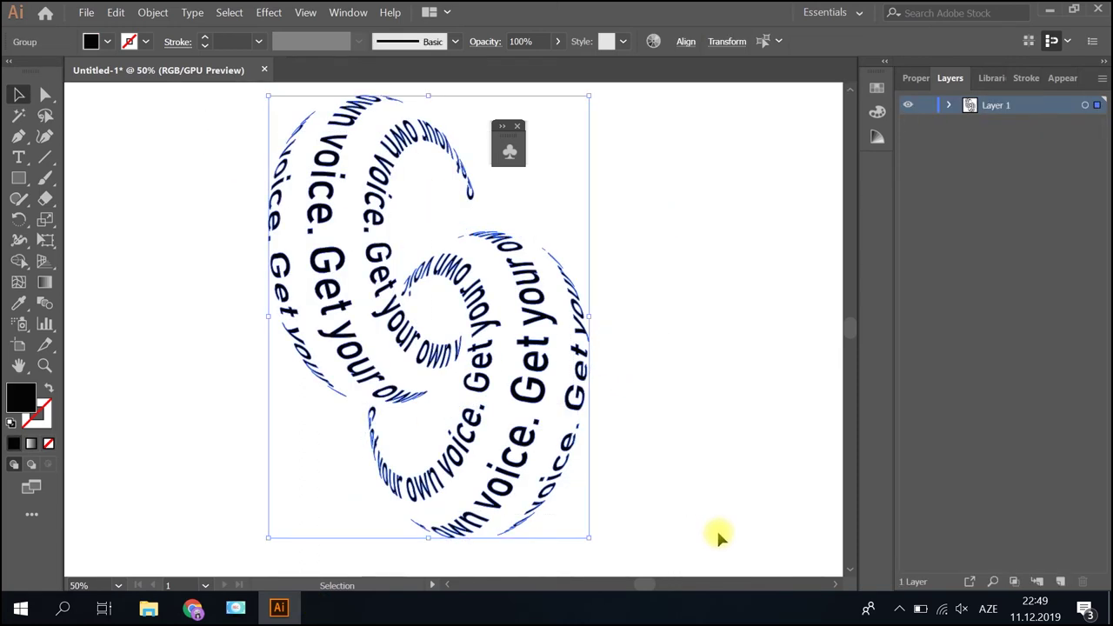
# Fill both interlocked rings with yellow from the Fill swatches, deselect, and zoom out
pyautogui.click(107, 42)
pyautogui.click(73, 71)
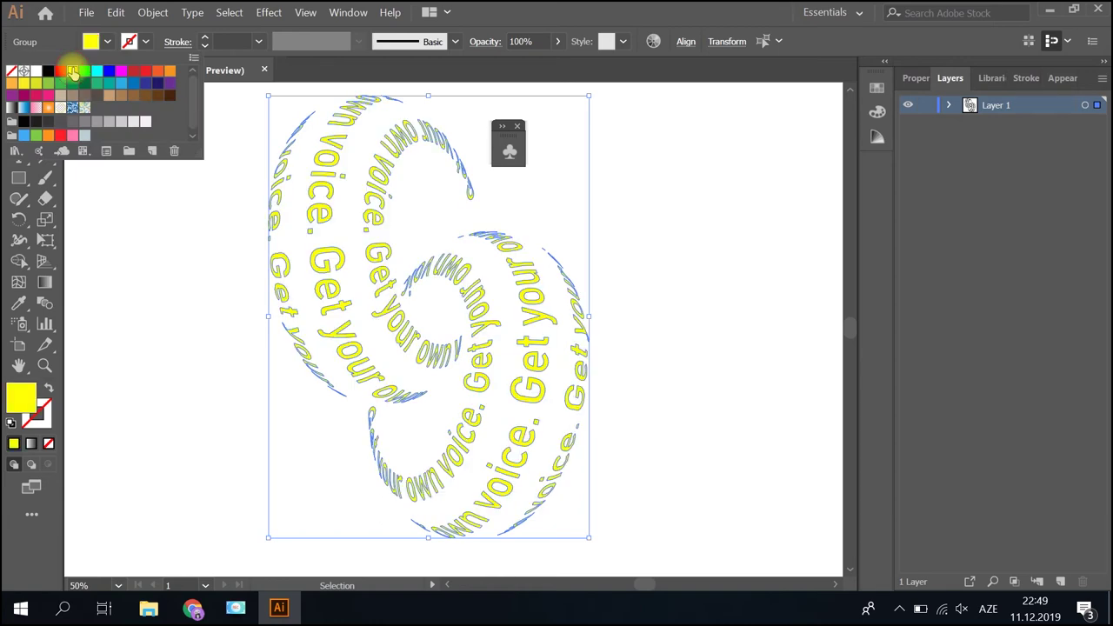
pyautogui.click(167, 315)
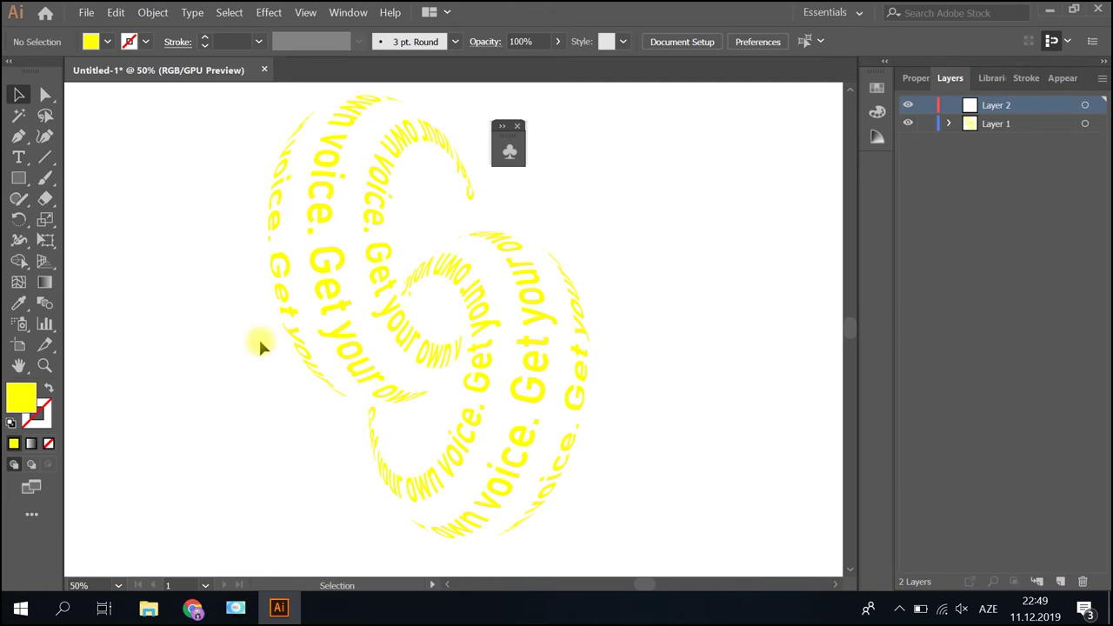
pyautogui.hotkey('ctrl', '-')
pyautogui.hotkey('ctrl', '-')
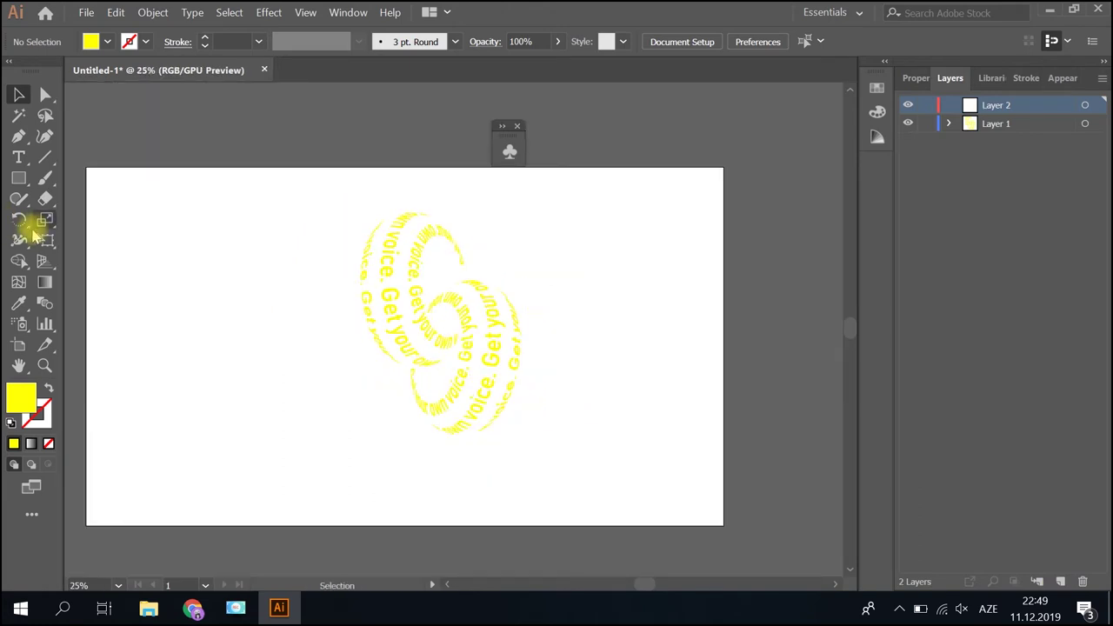
# Add a black 1920 × 1080 px background rectangle on a locked layer beneath the text
pyautogui.click(83, 166)
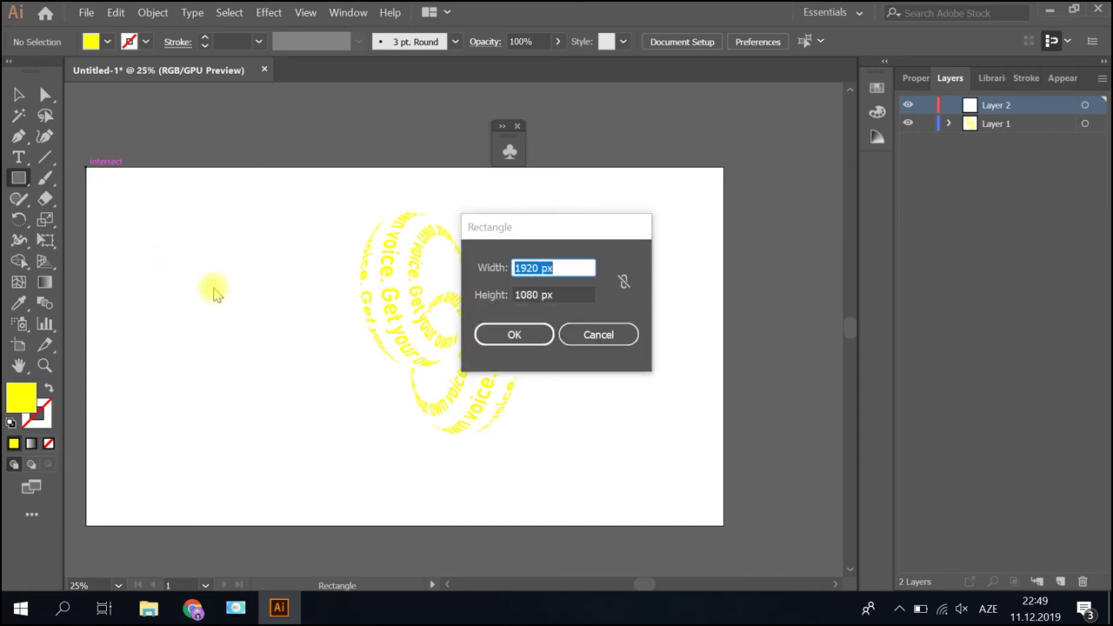
pyautogui.click(498, 337)
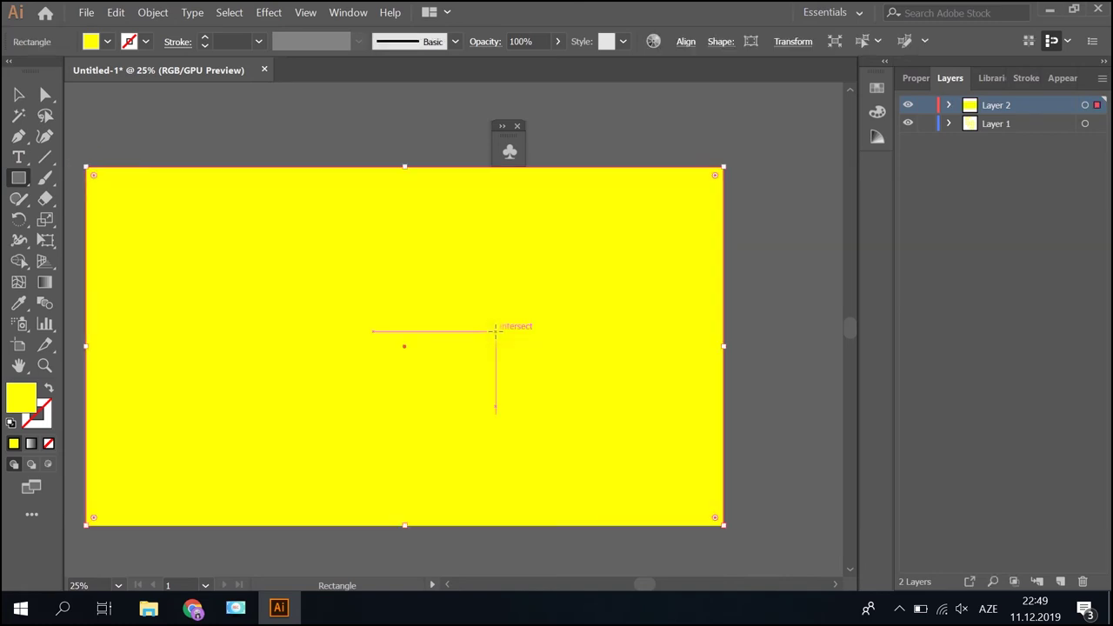
pyautogui.click(107, 42)
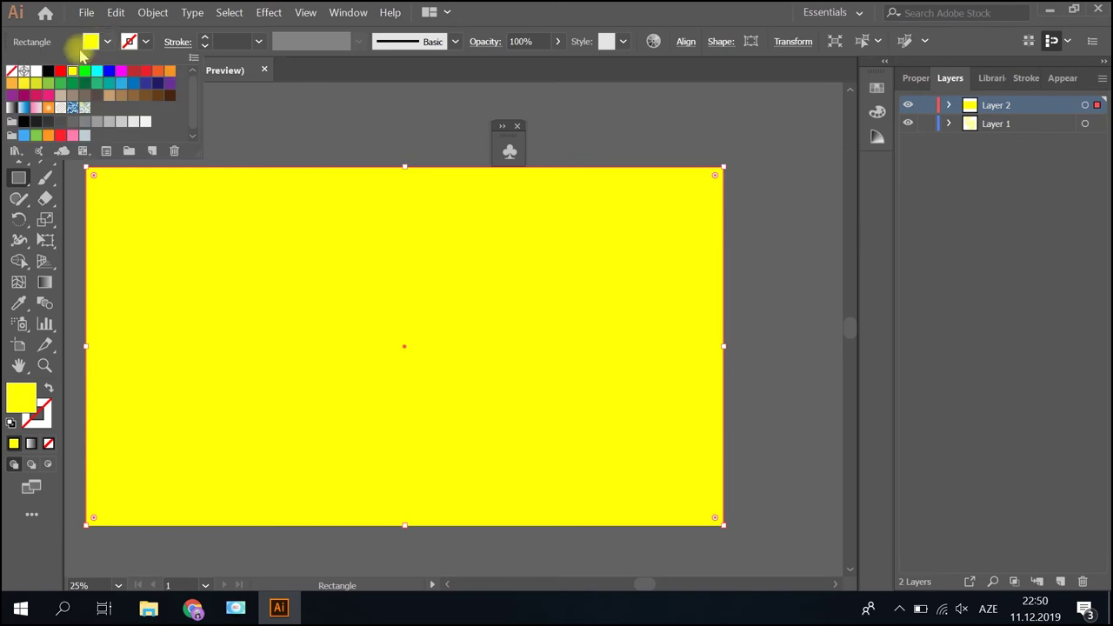
pyautogui.click(48, 72)
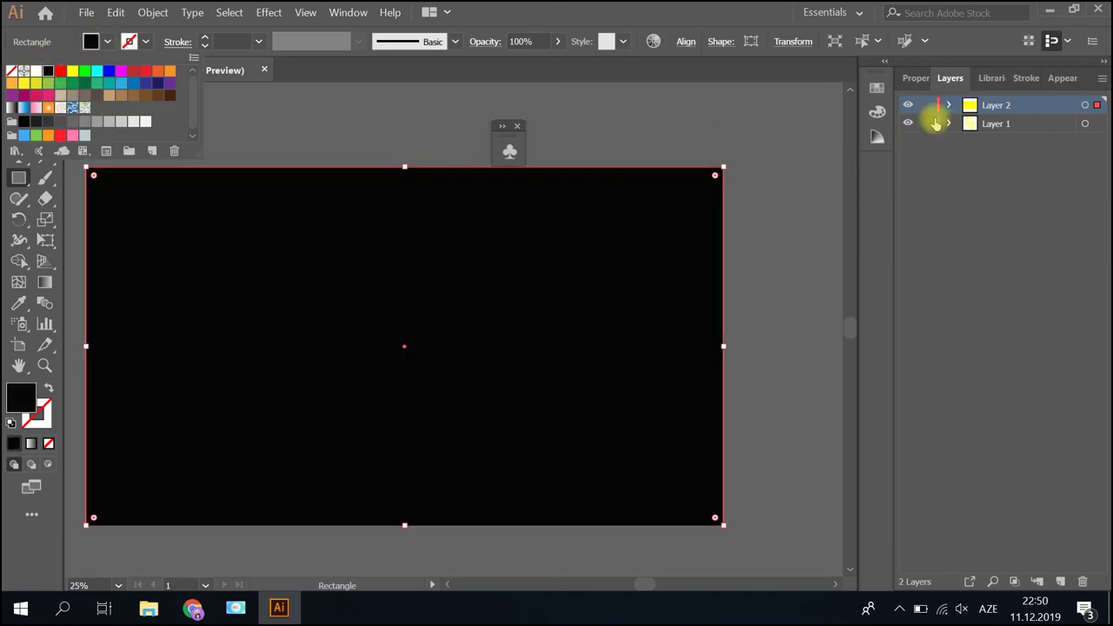
pyautogui.click(929, 105)
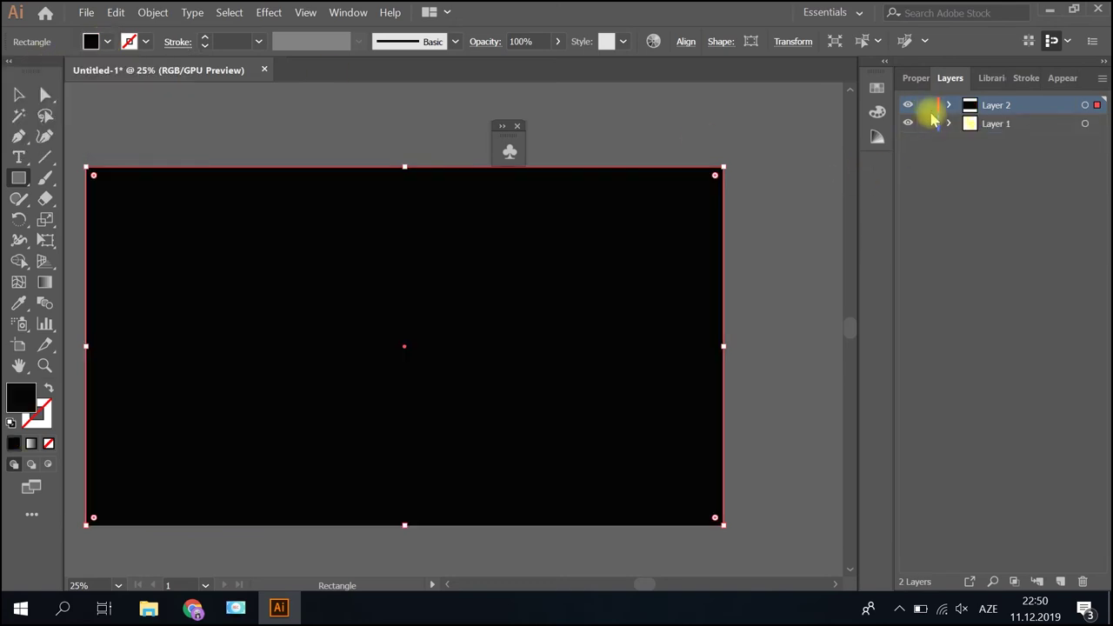
pyautogui.click(928, 106)
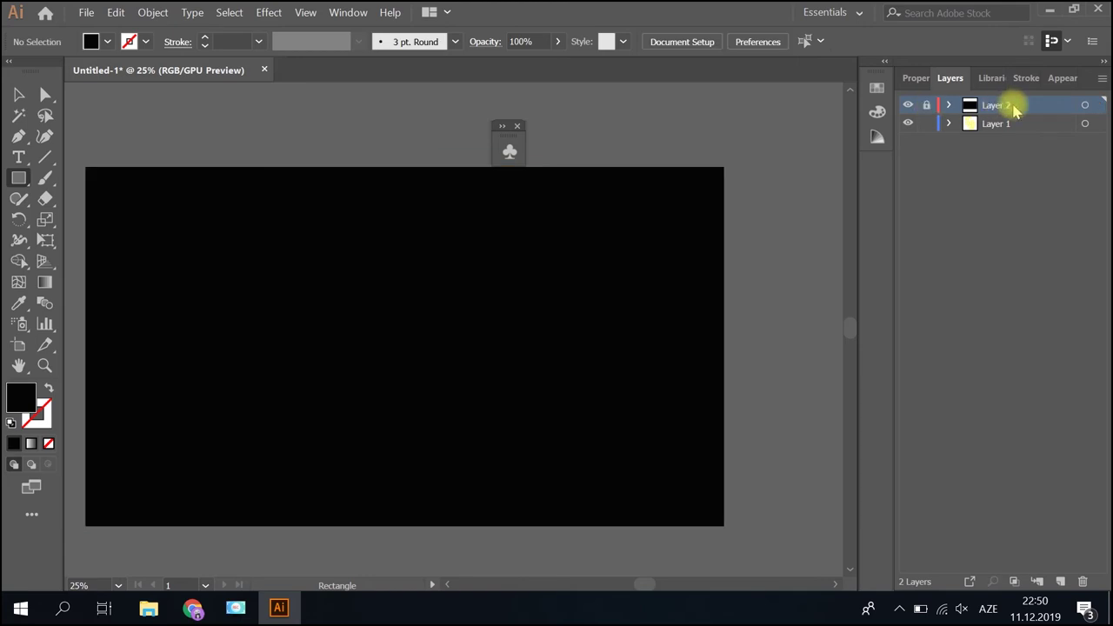
pyautogui.moveTo(1013, 108); pyautogui.dragTo(1016, 133)
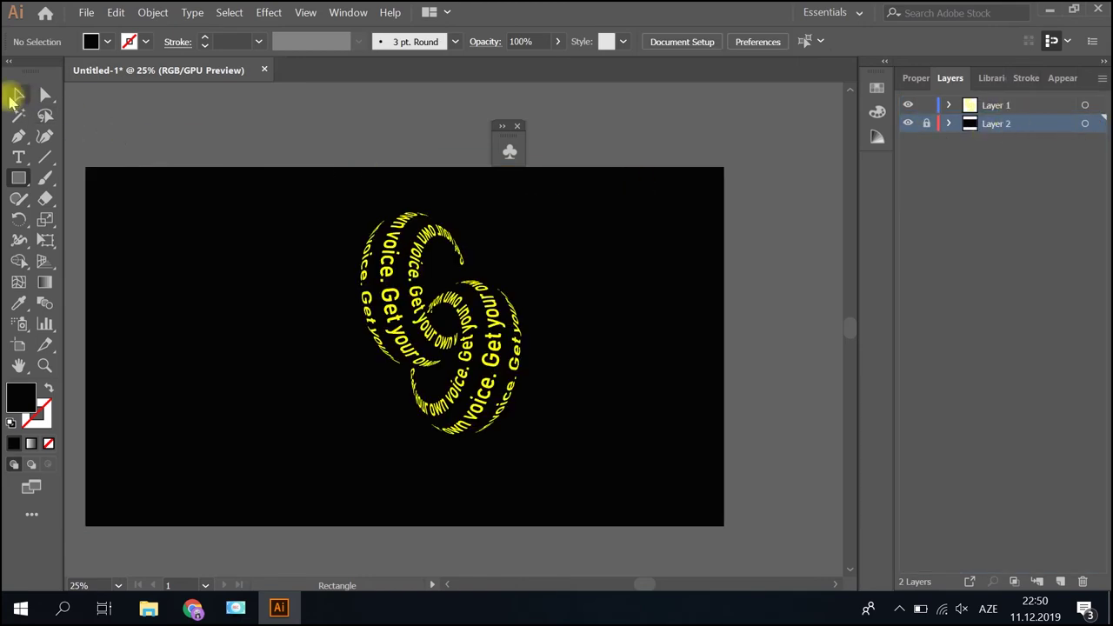
# Move the interlocked text rings left and enlarge them by a corner handle
pyautogui.click(400, 256)
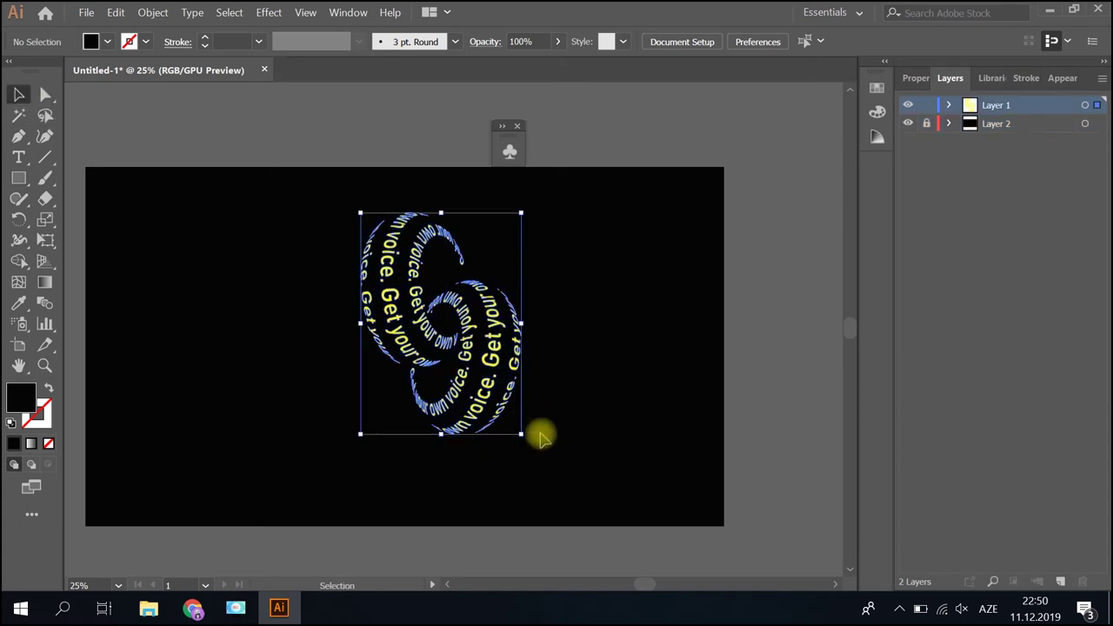
pyautogui.moveTo(477, 398); pyautogui.dragTo(350, 423)
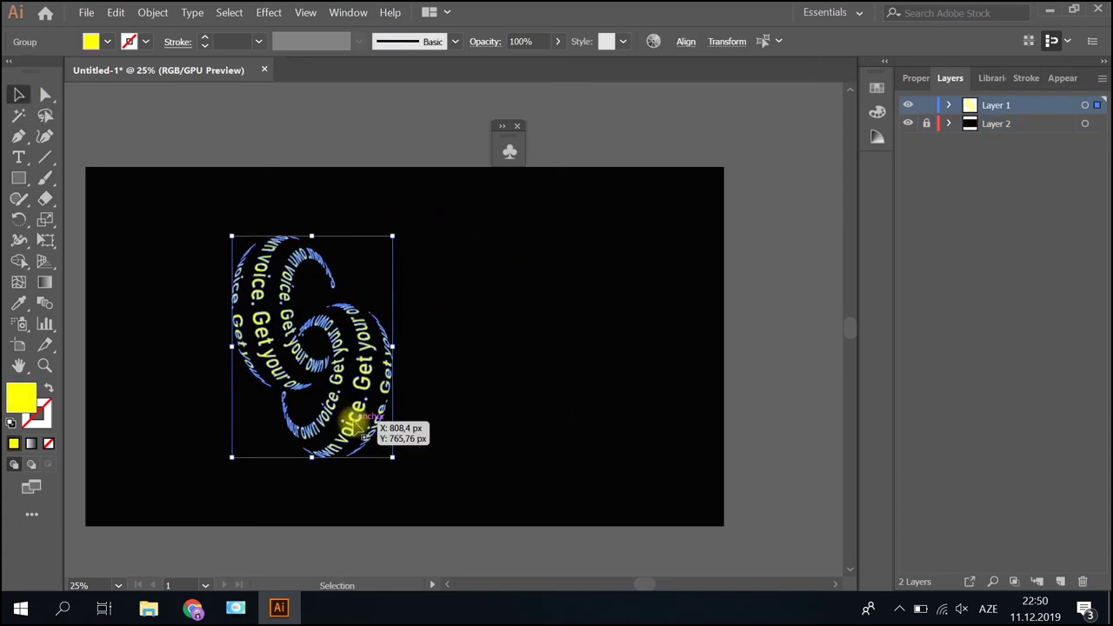
pyautogui.moveTo(394, 236); pyautogui.dragTo(410, 211)
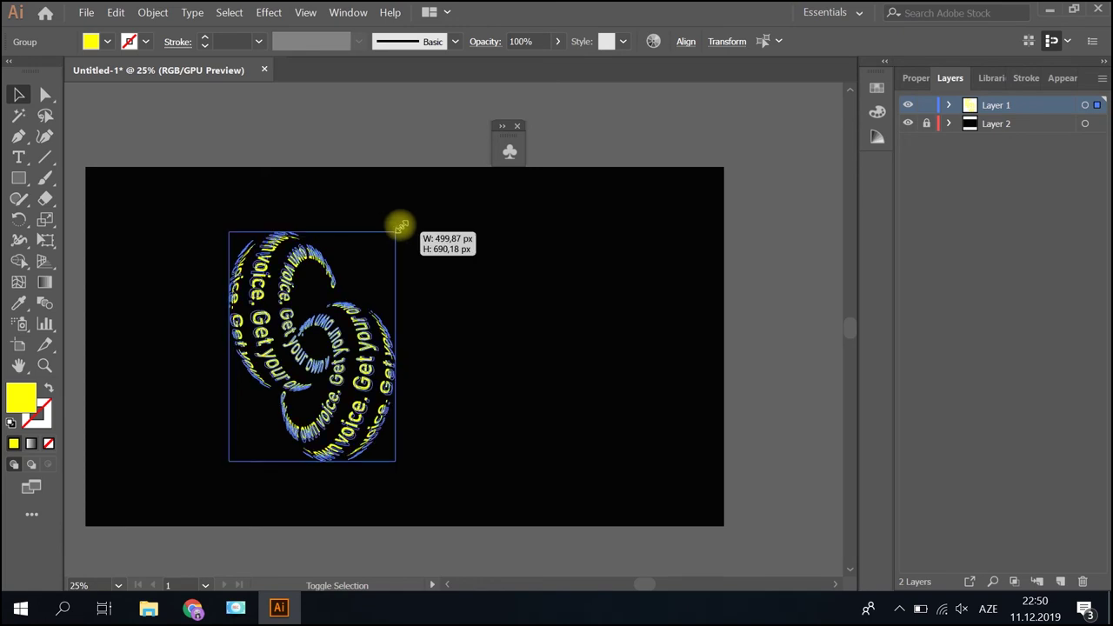
pyautogui.click(454, 320)
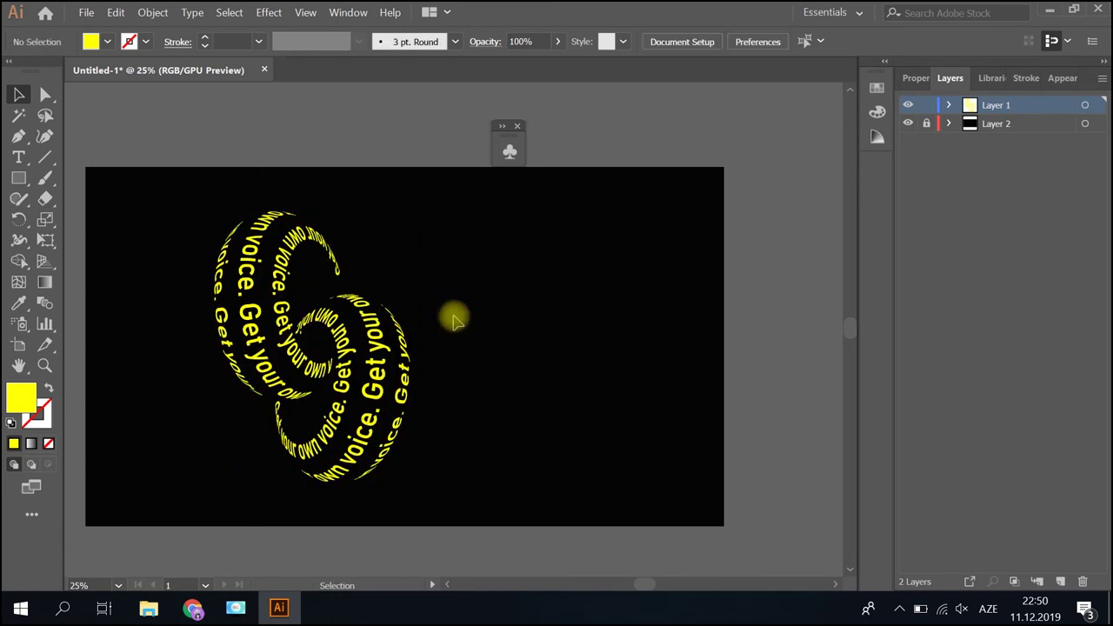
# Give the upper-left ring a white-to-black gradient fill and reselect it
pyautogui.click(248, 281)
pyautogui.click(31, 445)
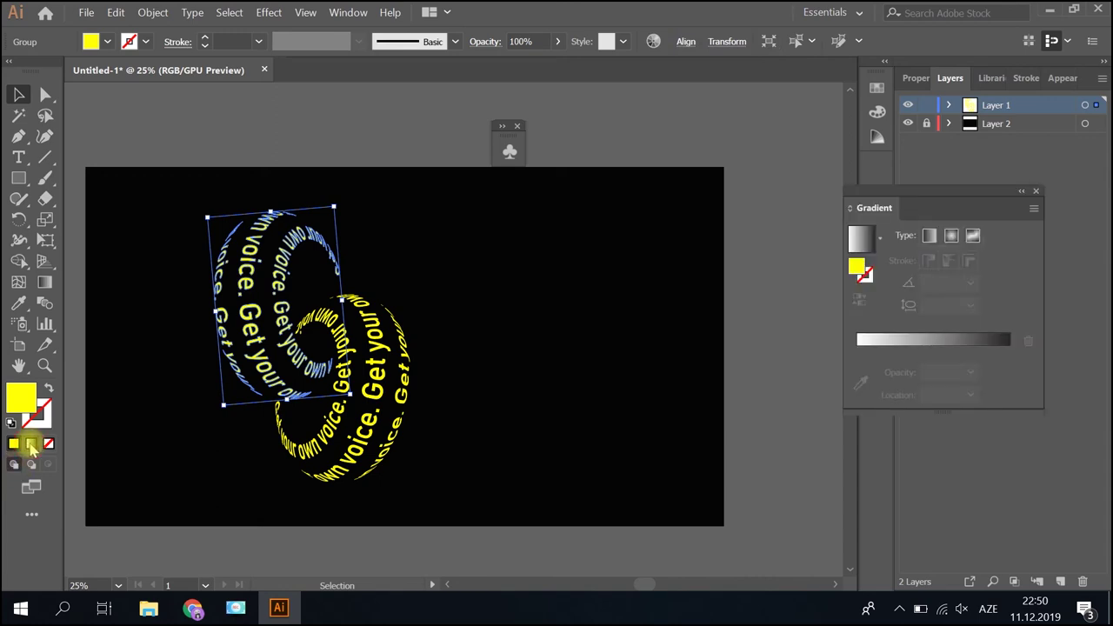
pyautogui.click(416, 335)
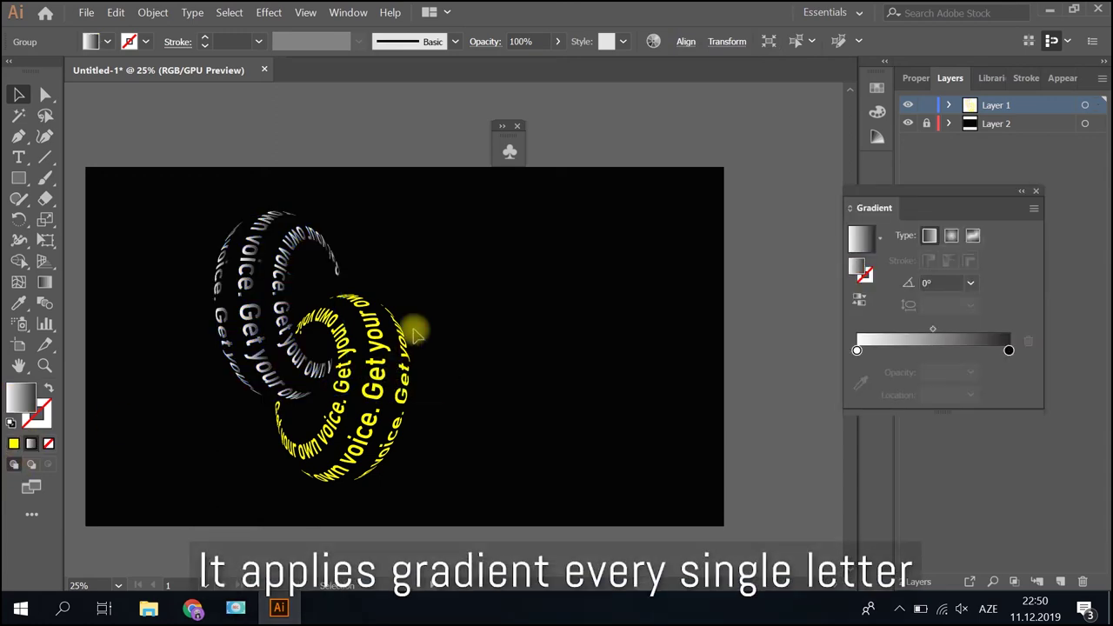
pyautogui.click(256, 238)
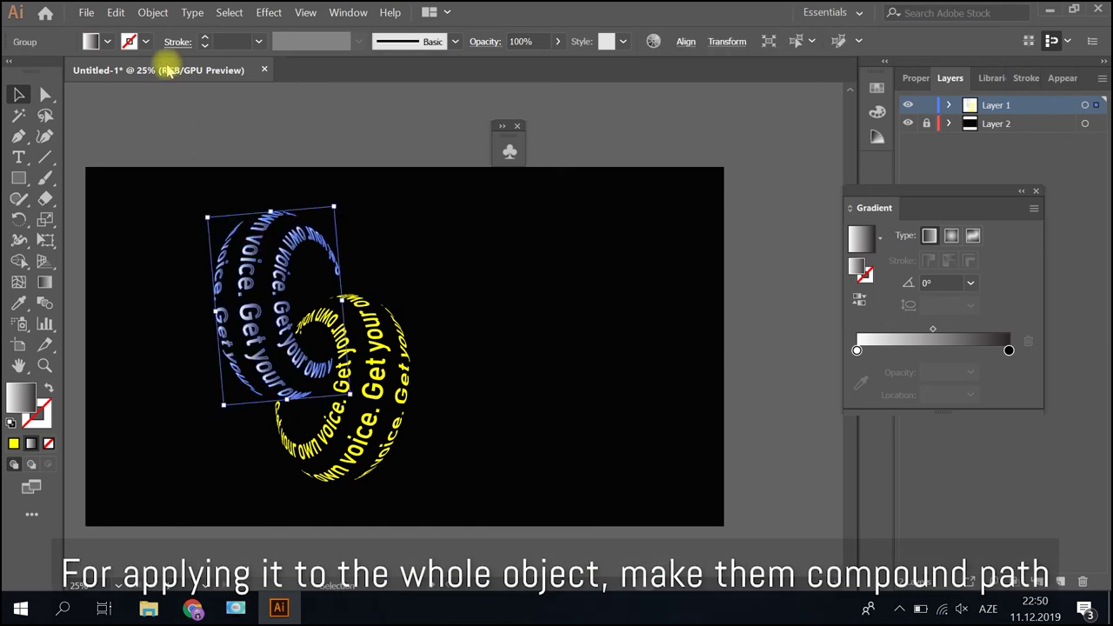
# Make the upper-left ring's letters one compound path and apply a gradient fill
pyautogui.click(152, 13)
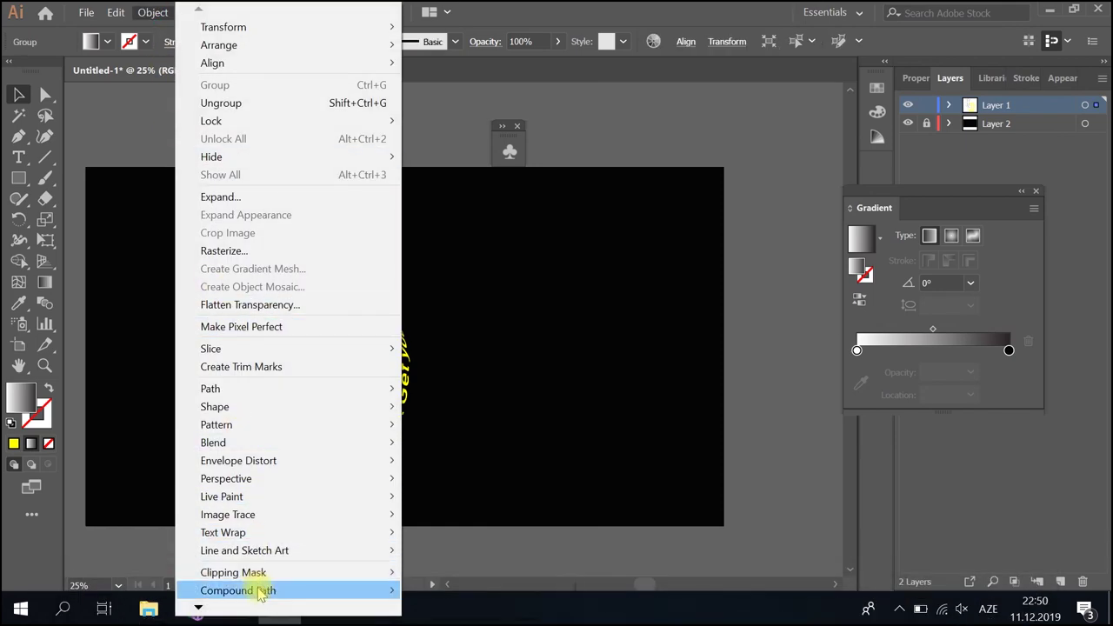
pyautogui.moveTo(238, 591)
pyautogui.click(430, 593)
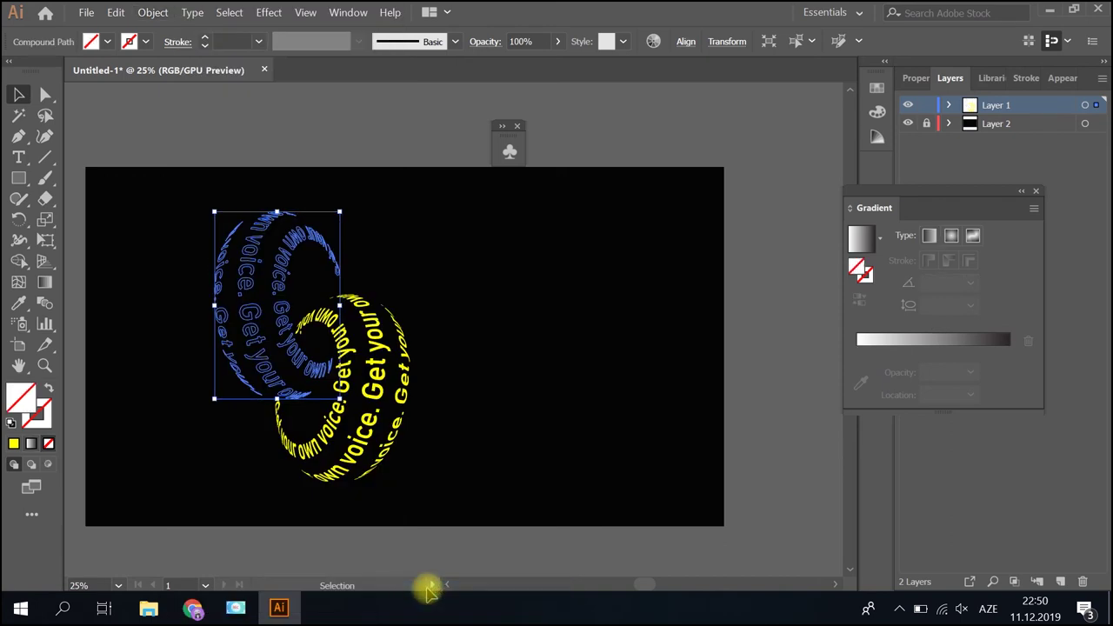
pyautogui.click(441, 424)
pyautogui.moveTo(290, 287); pyautogui.dragTo(246, 277)
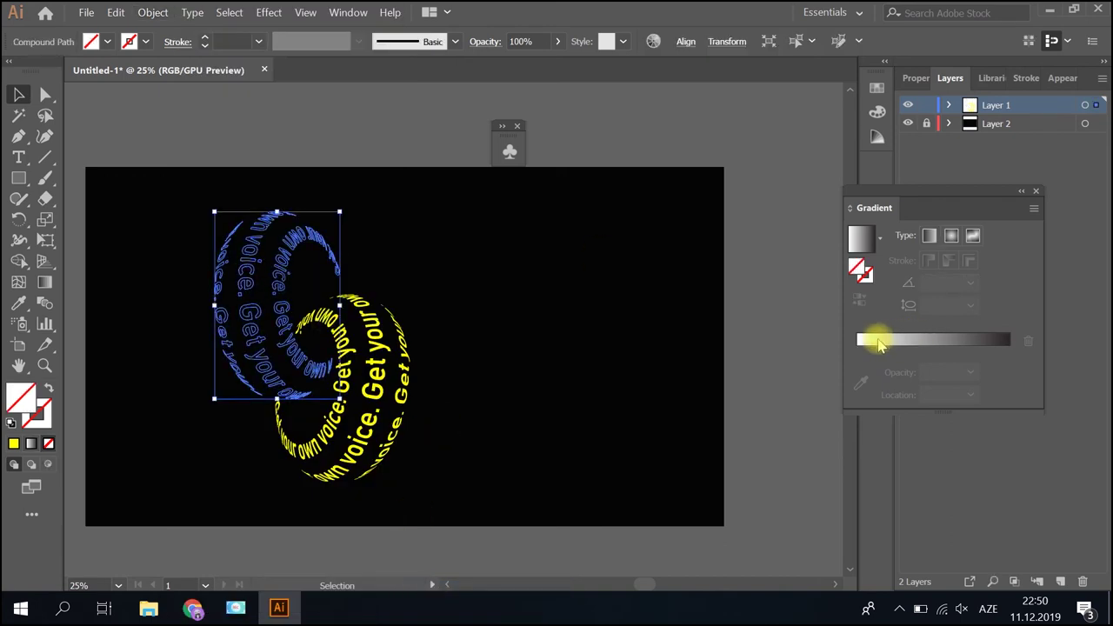
pyautogui.click(30, 446)
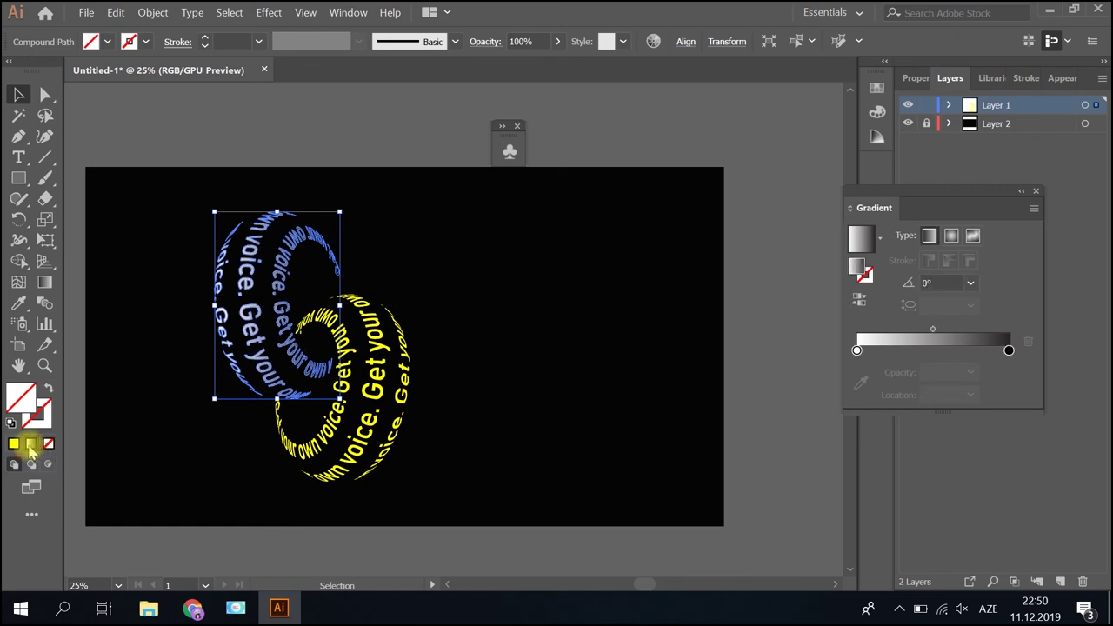
pyautogui.click(116, 374)
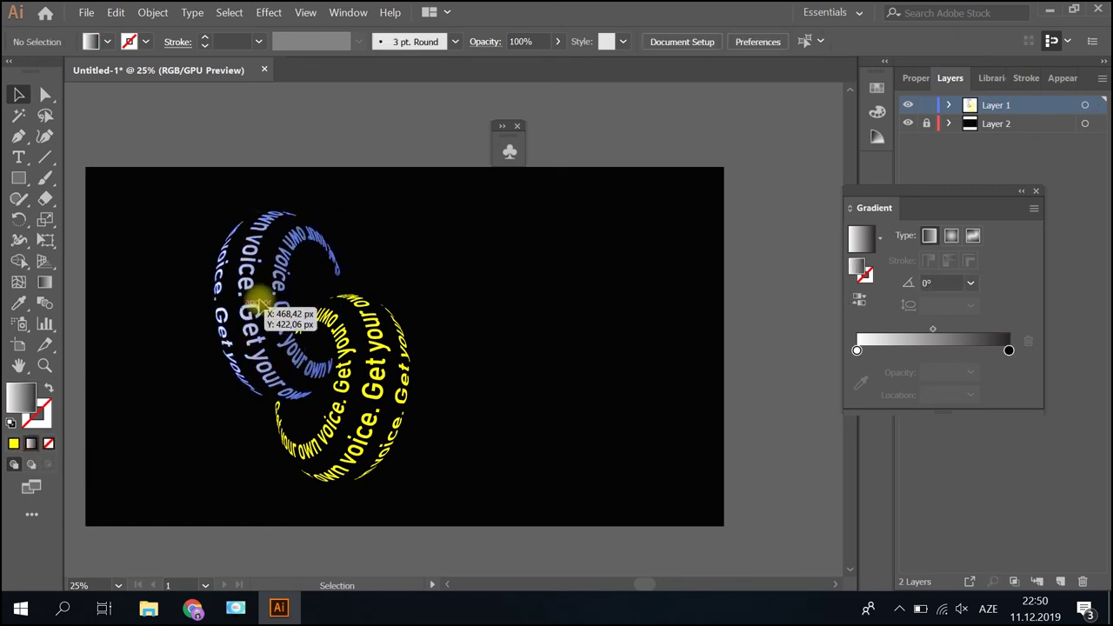
# Set the gradient's left stop to yellow and run it horizontally across the ring
pyautogui.click(280, 308)
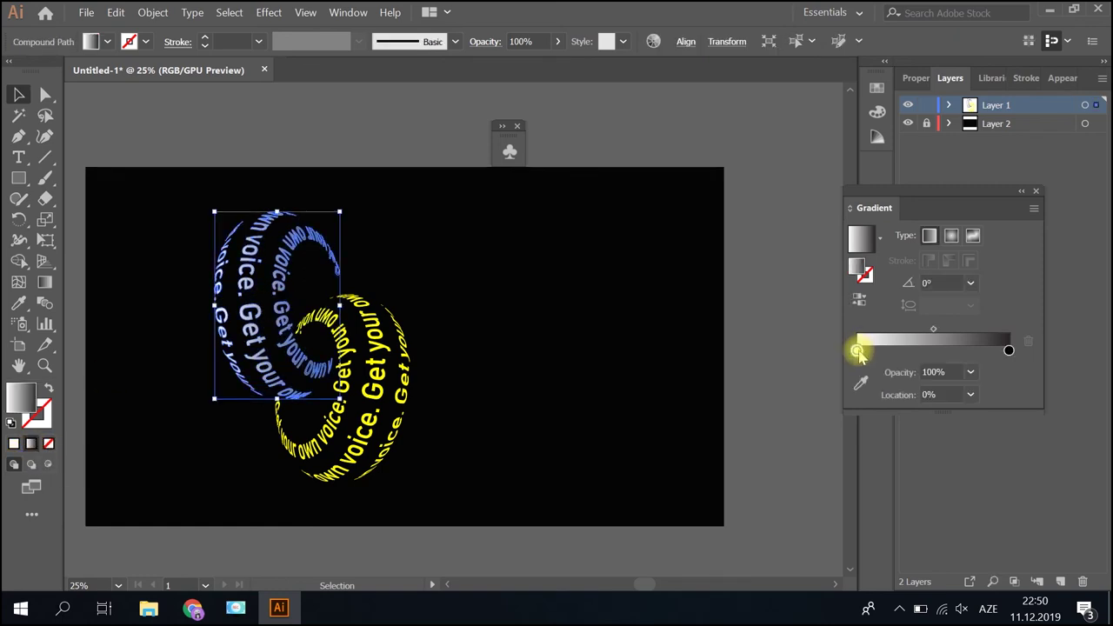
pyautogui.doubleClick(858, 348)
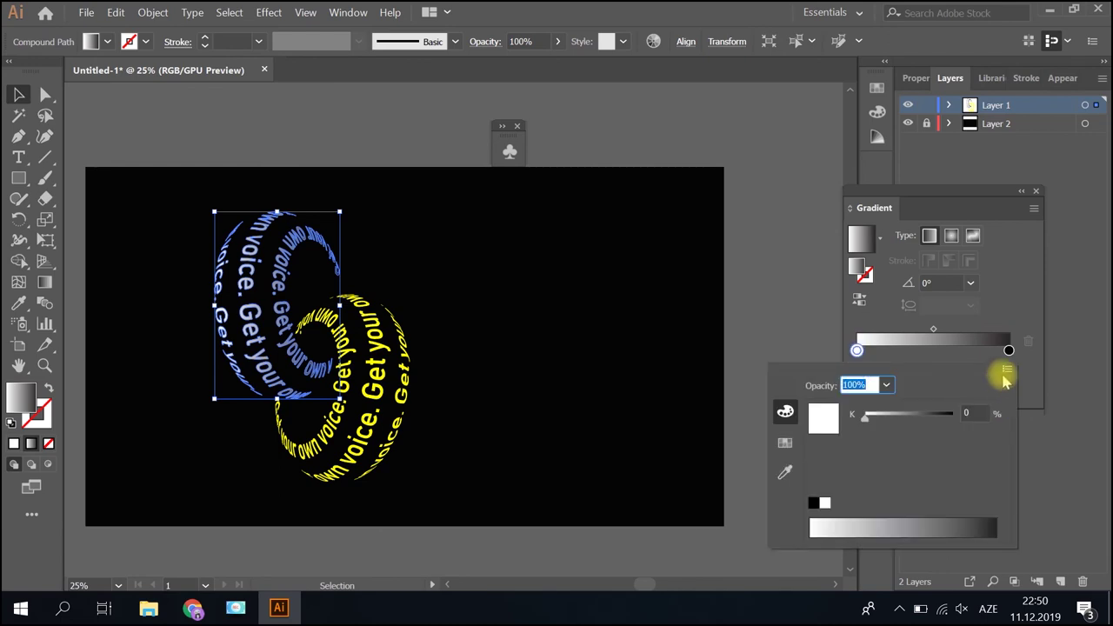
pyautogui.click(1006, 371)
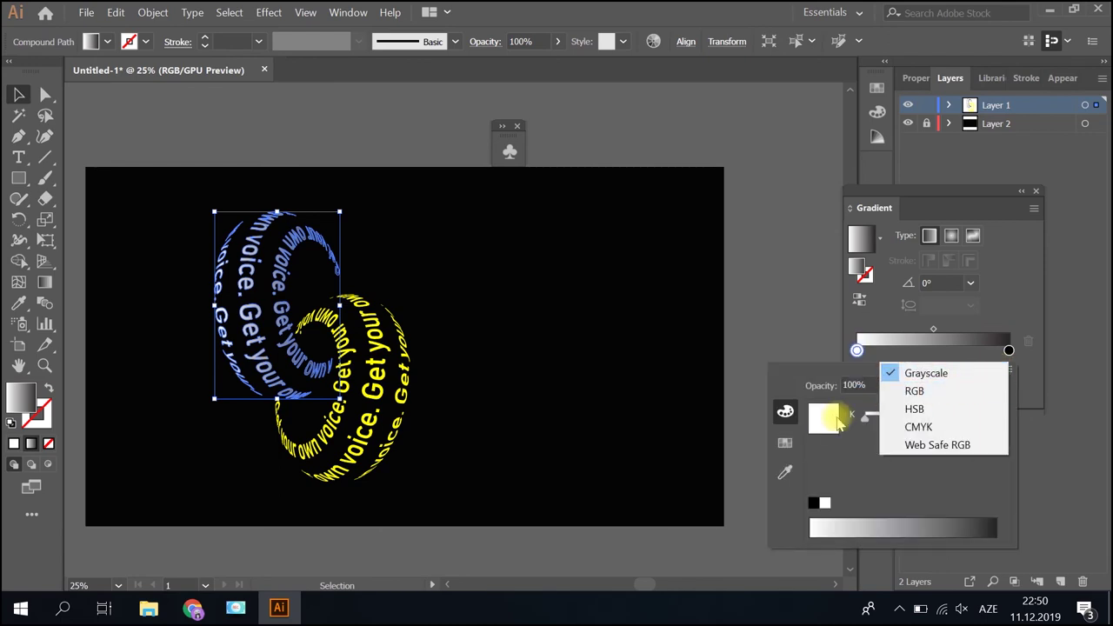
pyautogui.click(920, 391)
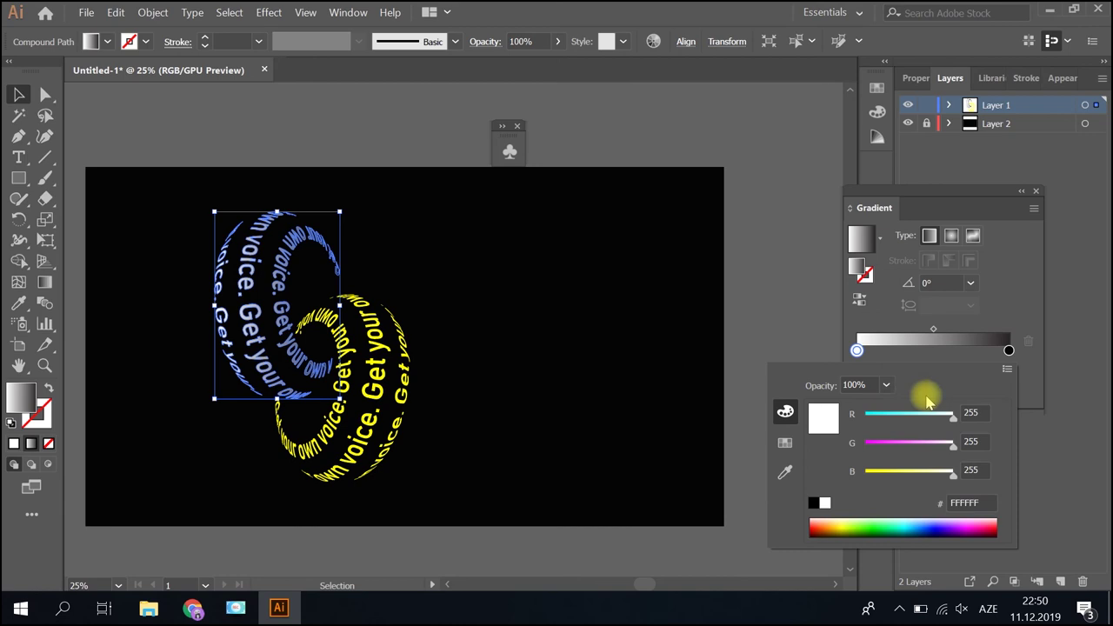
pyautogui.click(785, 444)
pyautogui.click(846, 405)
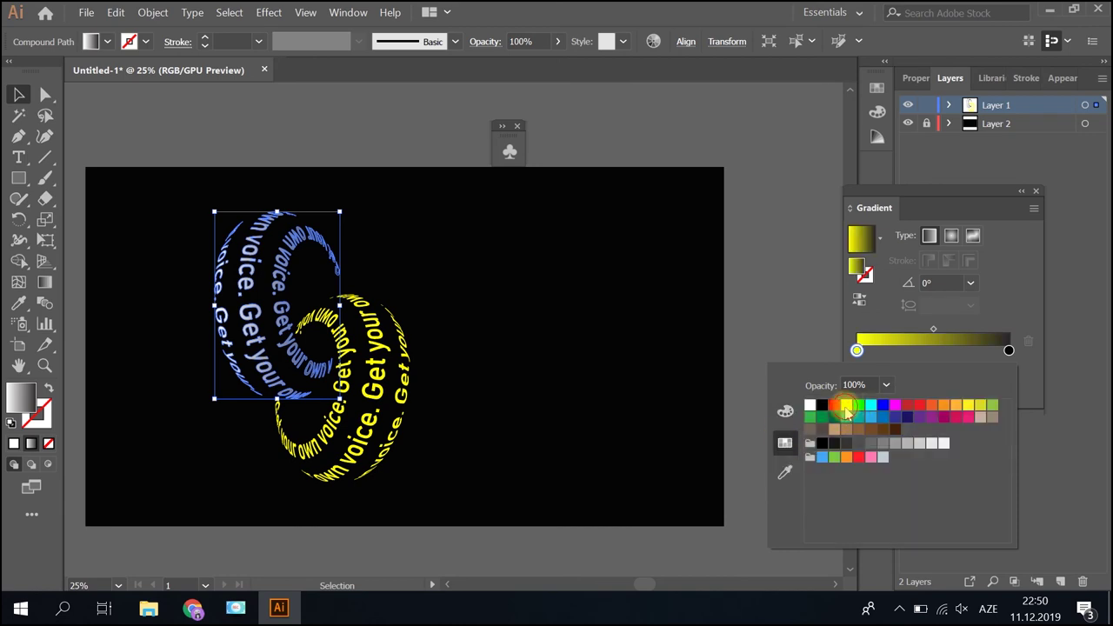
pyautogui.click(909, 363)
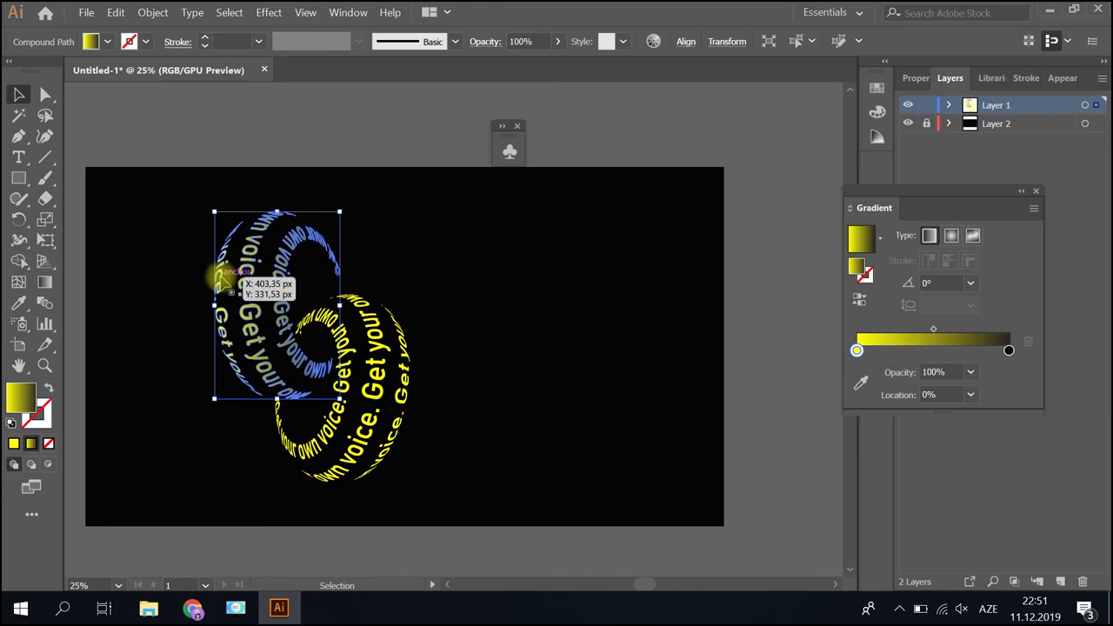
pyautogui.click(45, 281)
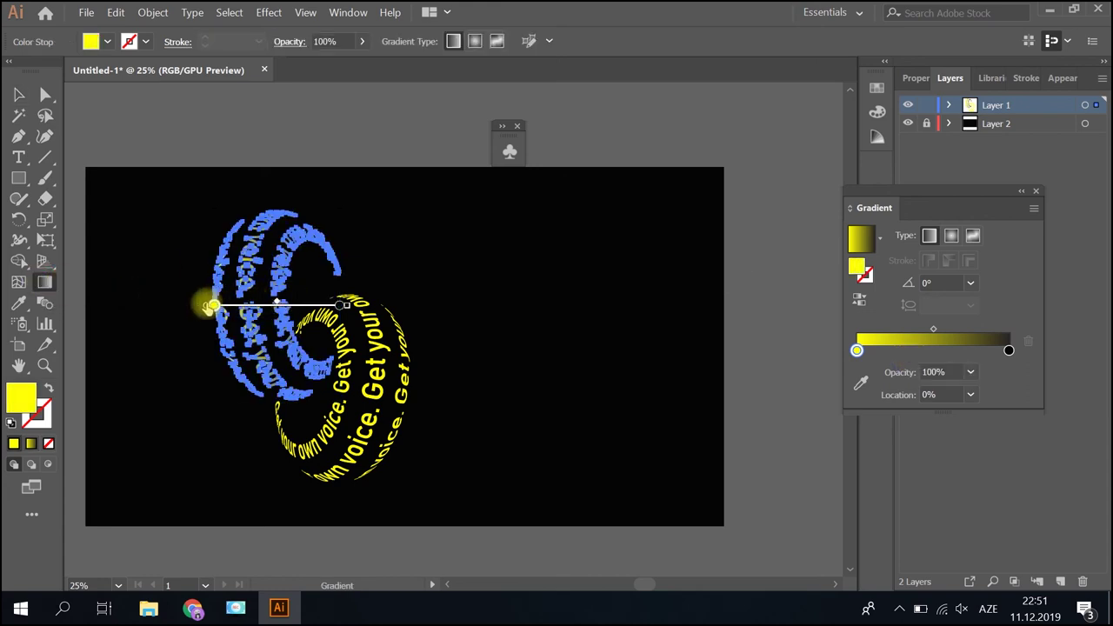
pyautogui.moveTo(191, 303); pyautogui.dragTo(322, 301)
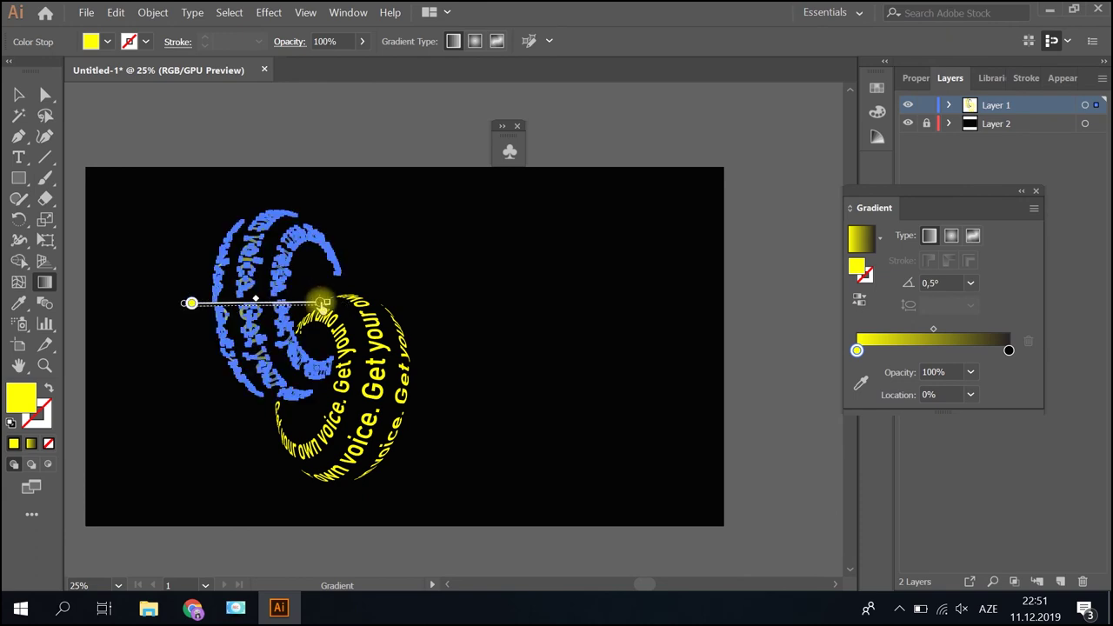
# Make the lower-right ring a compound path and copy the first ring's gradient onto it
pyautogui.click(19, 94)
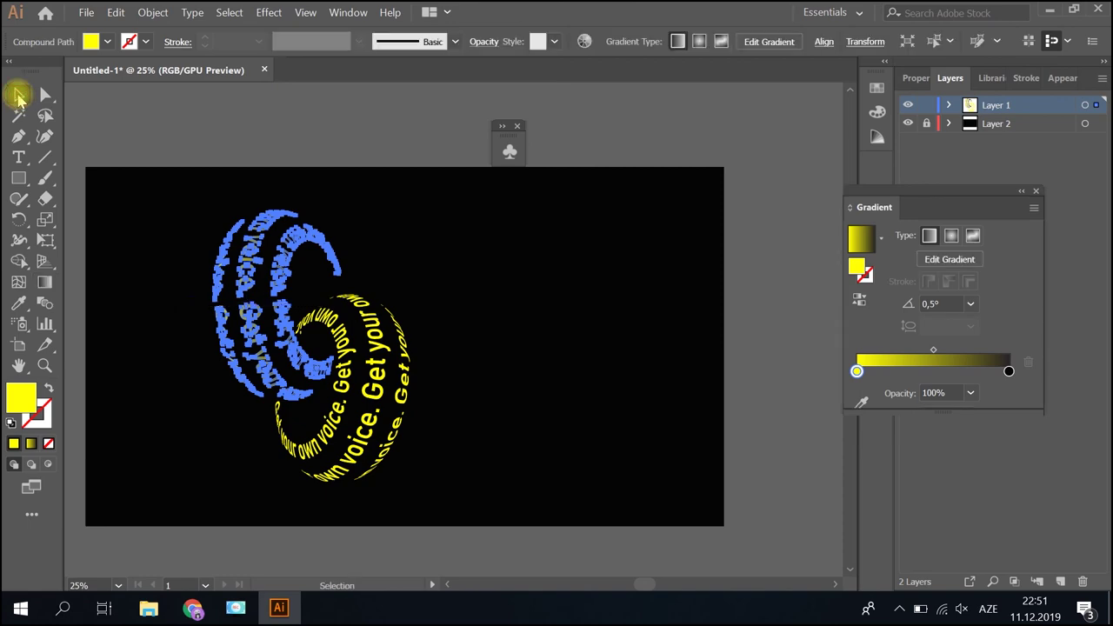
pyautogui.click(361, 299)
pyautogui.click(152, 12)
pyautogui.moveTo(238, 591)
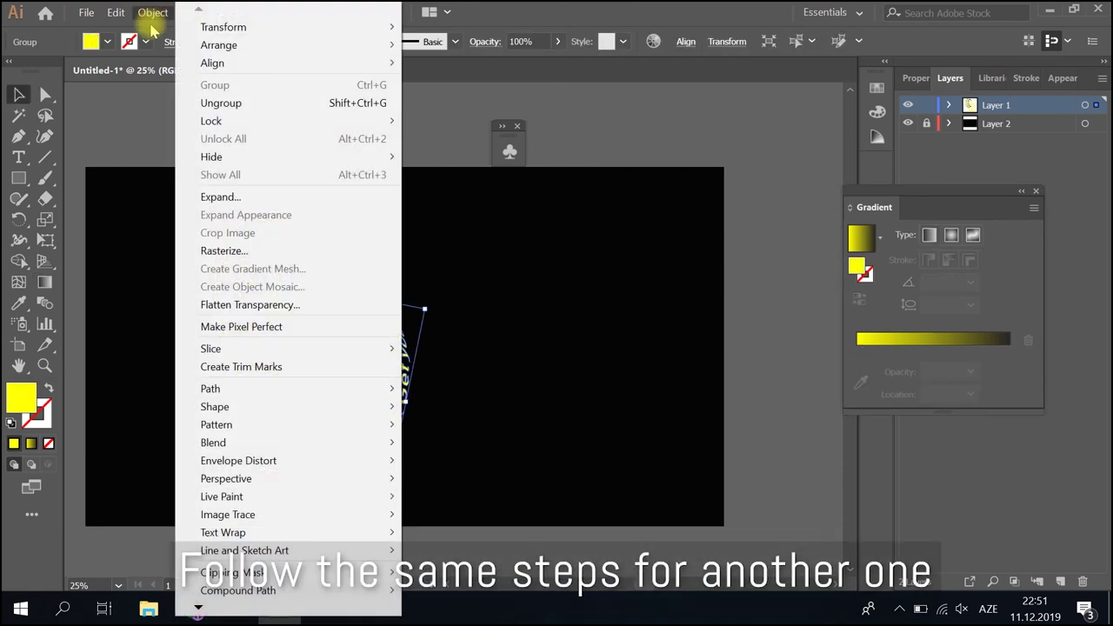
pyautogui.click(437, 590)
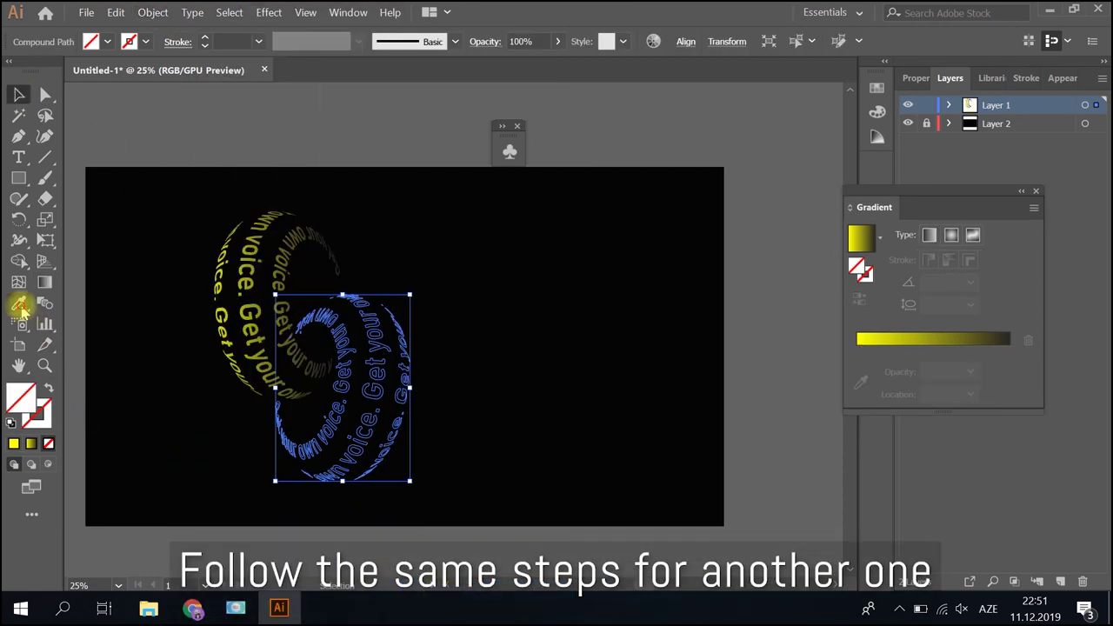
pyautogui.click(236, 237)
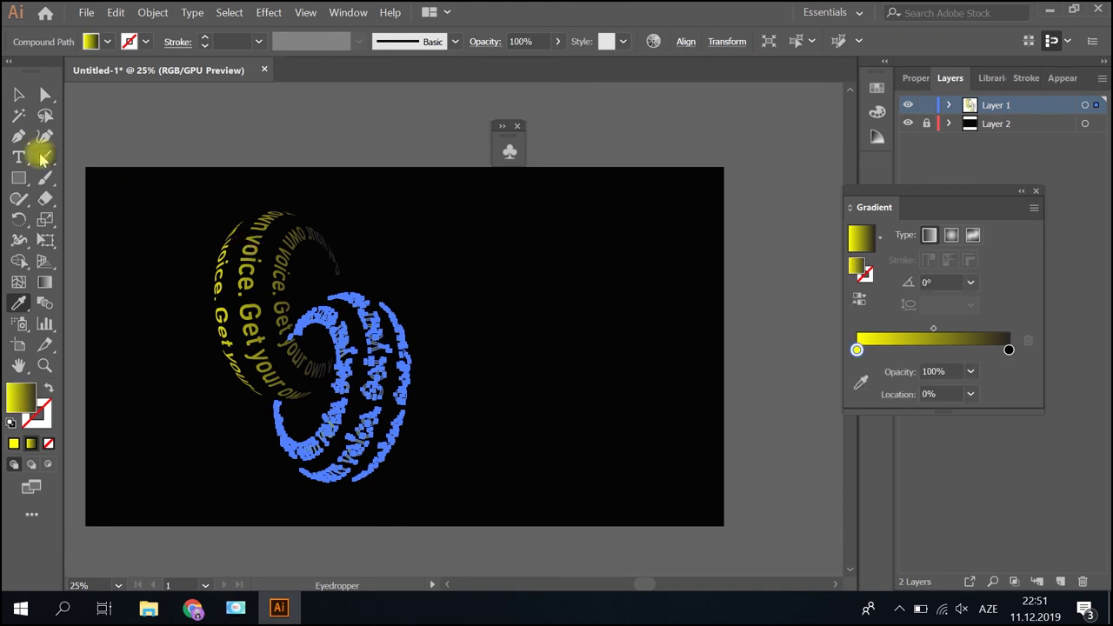
# Angle the lower-right ring's gradient to 163.7° with the Gradient tool
pyautogui.click(19, 94)
pyautogui.click(415, 264)
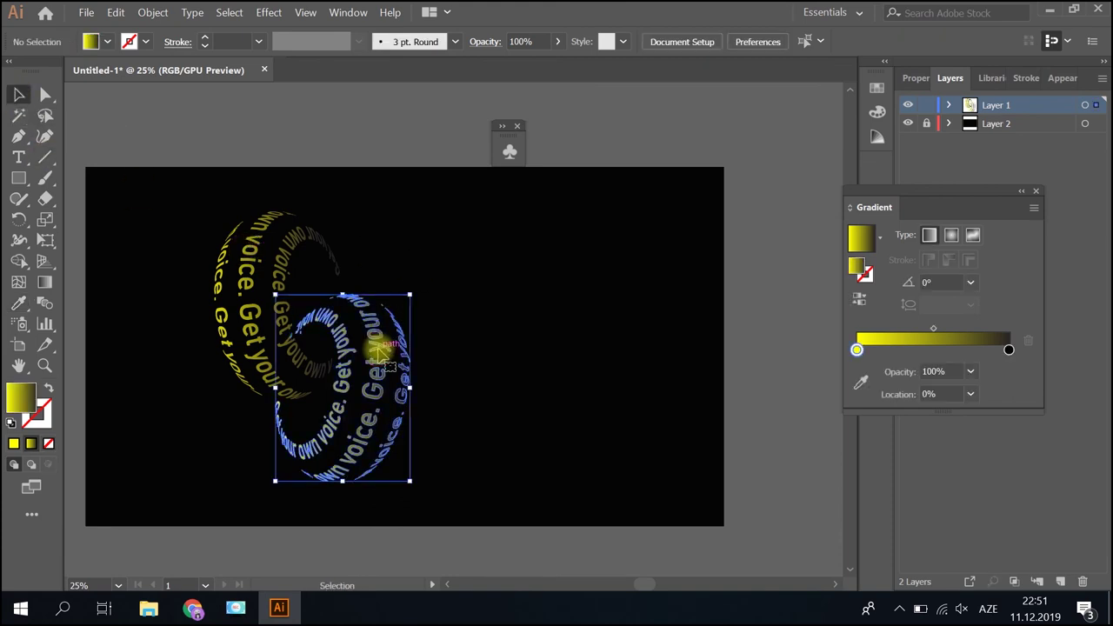
pyautogui.click(45, 282)
pyautogui.moveTo(425, 415); pyautogui.dragTo(320, 389)
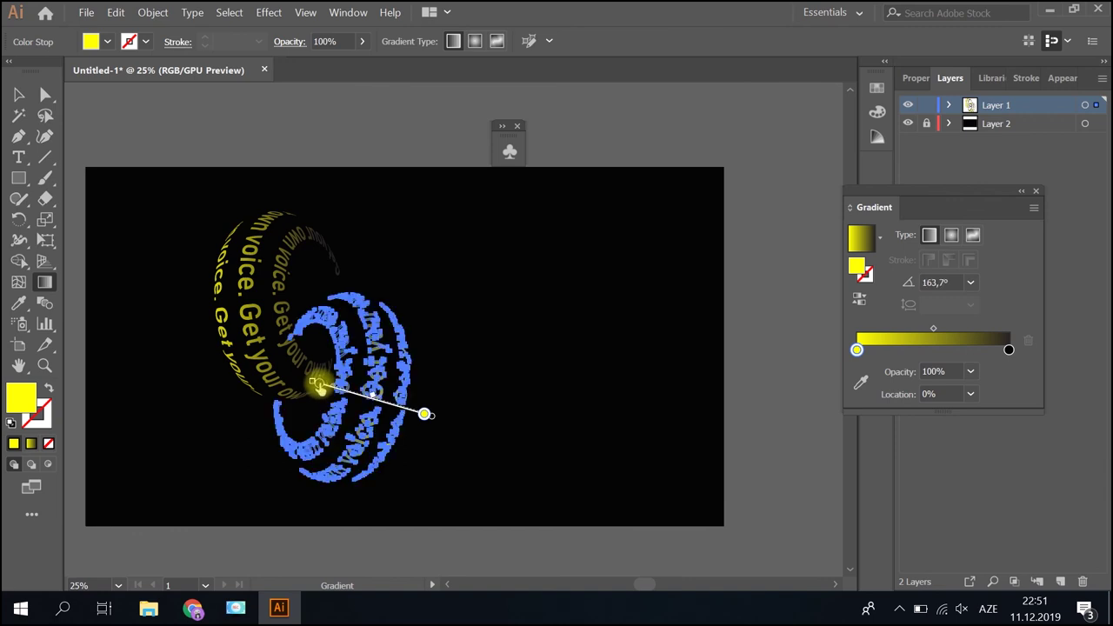
pyautogui.click(16, 97)
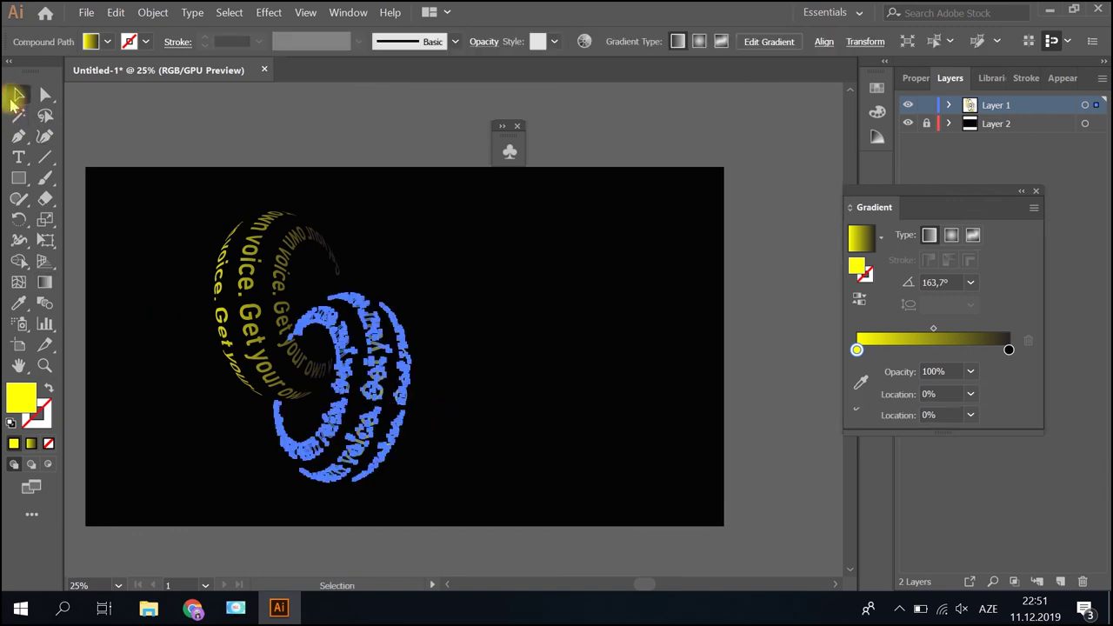
pyautogui.click(467, 423)
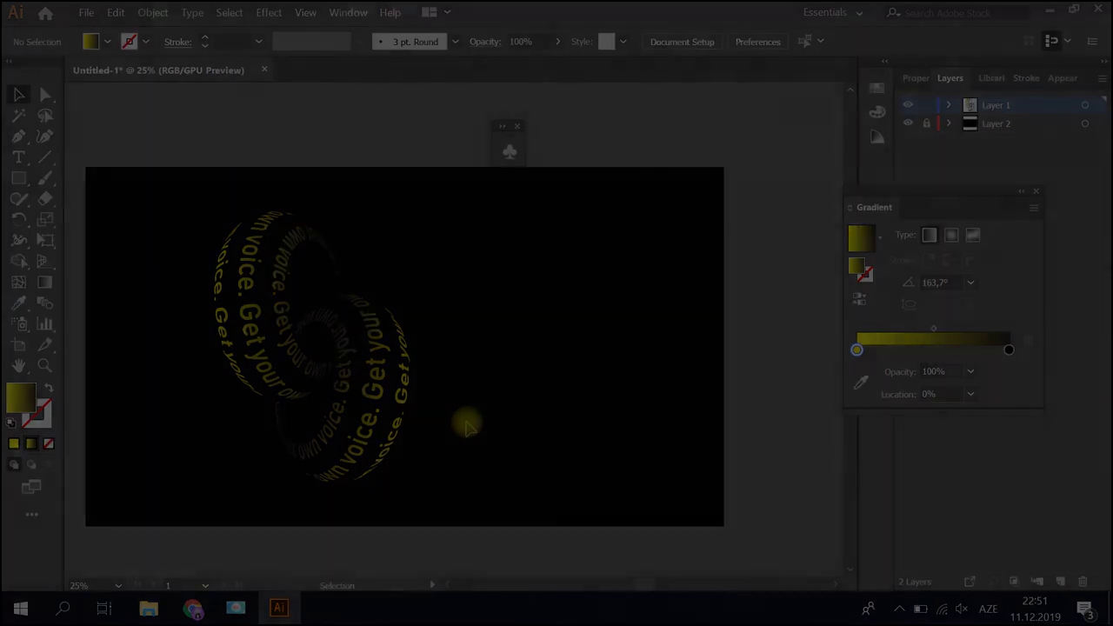